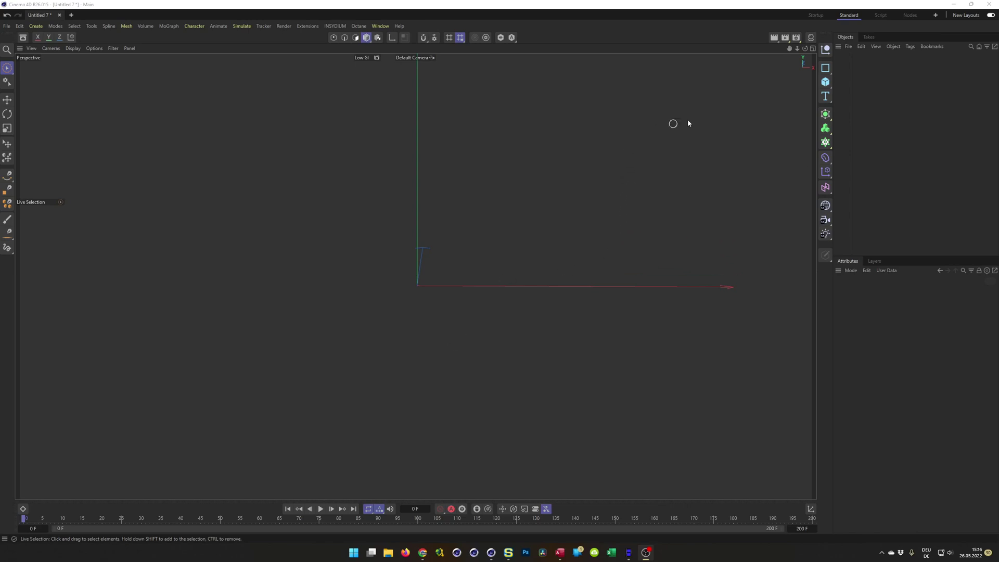
Step: Switch to the Startup layout and shift the toolbar to expose the Edit Render Settings icon
left_click(816, 15)
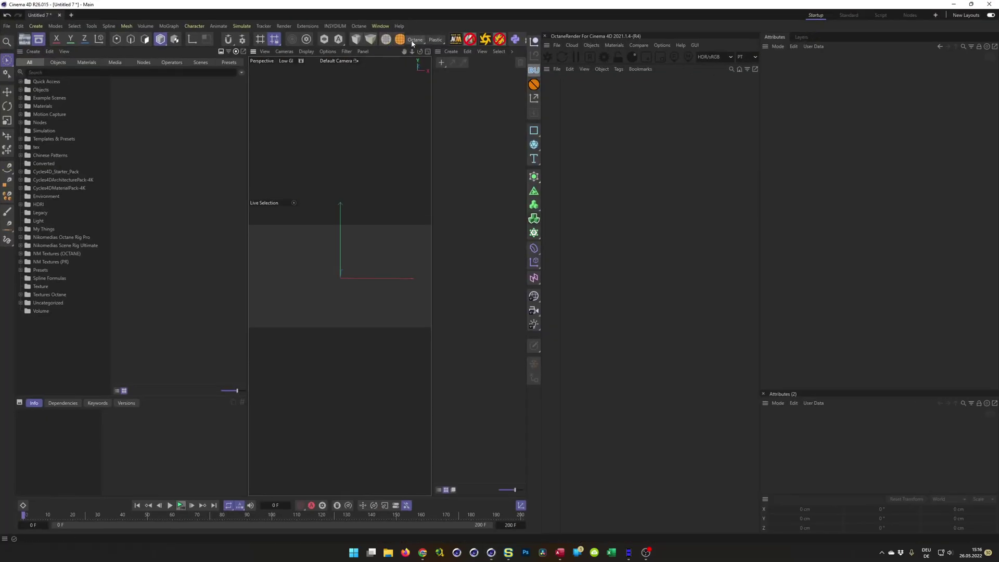
middle_click_drag(348, 37, 293, 40)
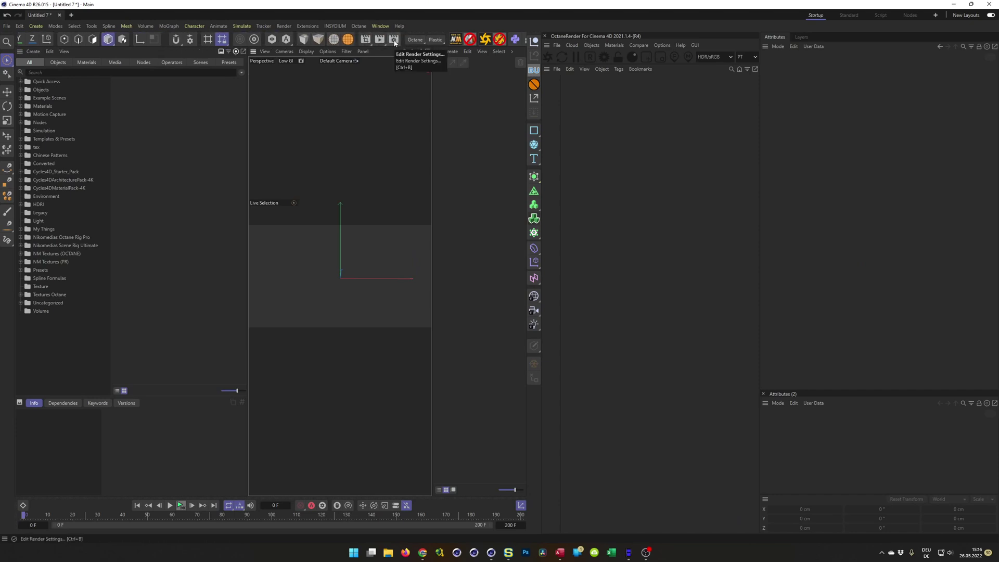
Step: Open Render Settings and delete the Low GI render setting
left_click(394, 40)
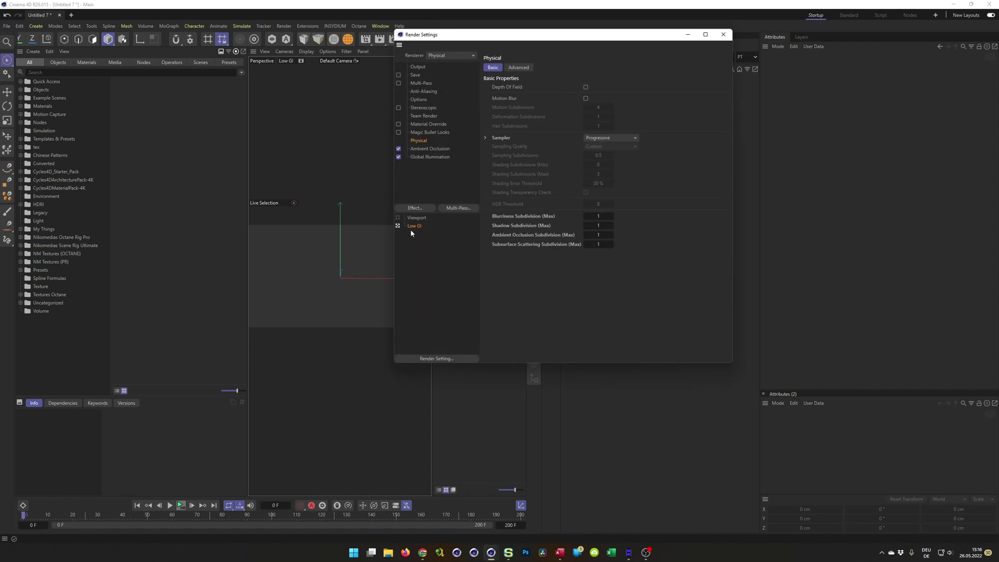
left_click(416, 218)
left_click(416, 225)
key("Delete")
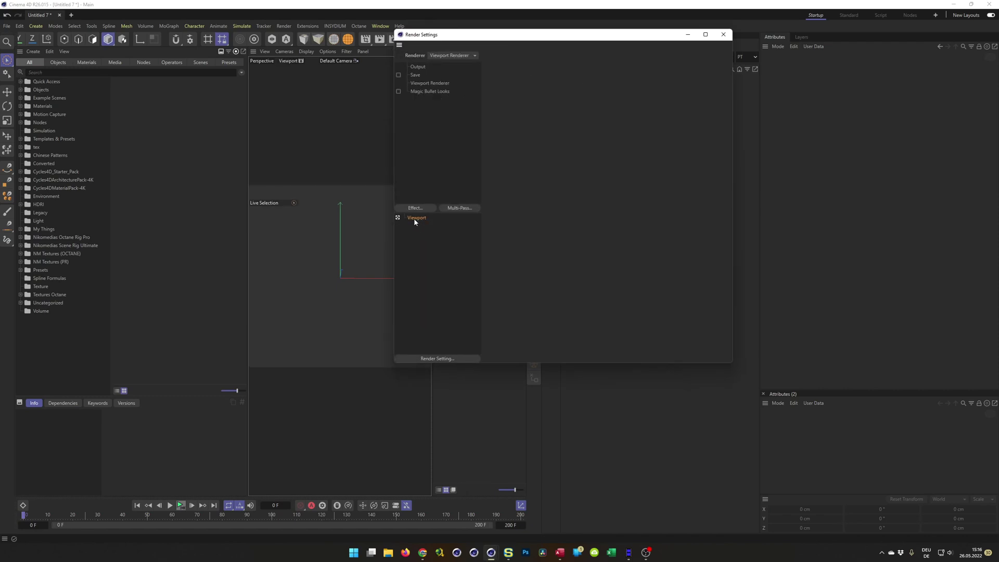
Step: Load the Mid GI Octane render preset, then delete it so only Viewport remains
left_click_drag(583, 41, 746, 125)
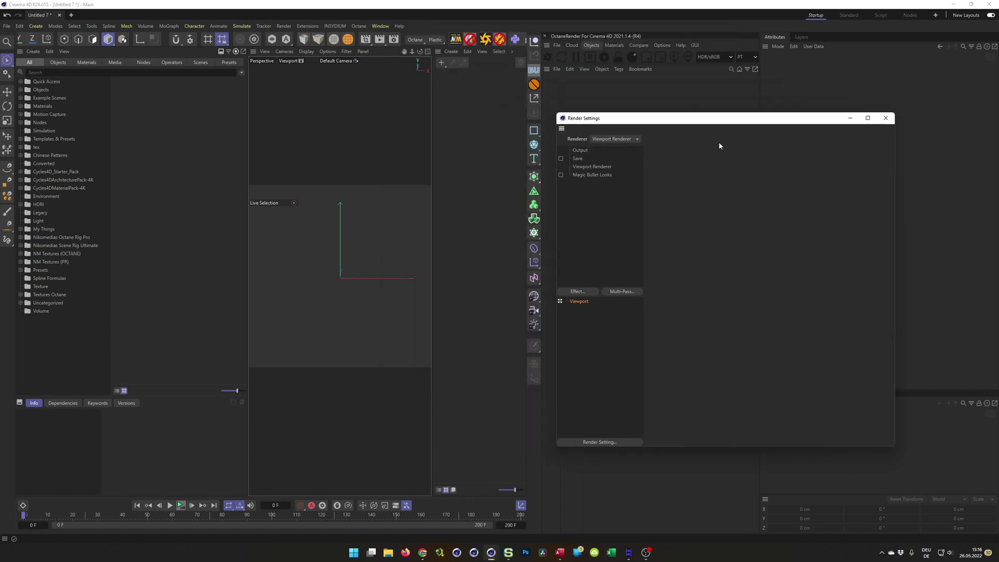
left_click(415, 40)
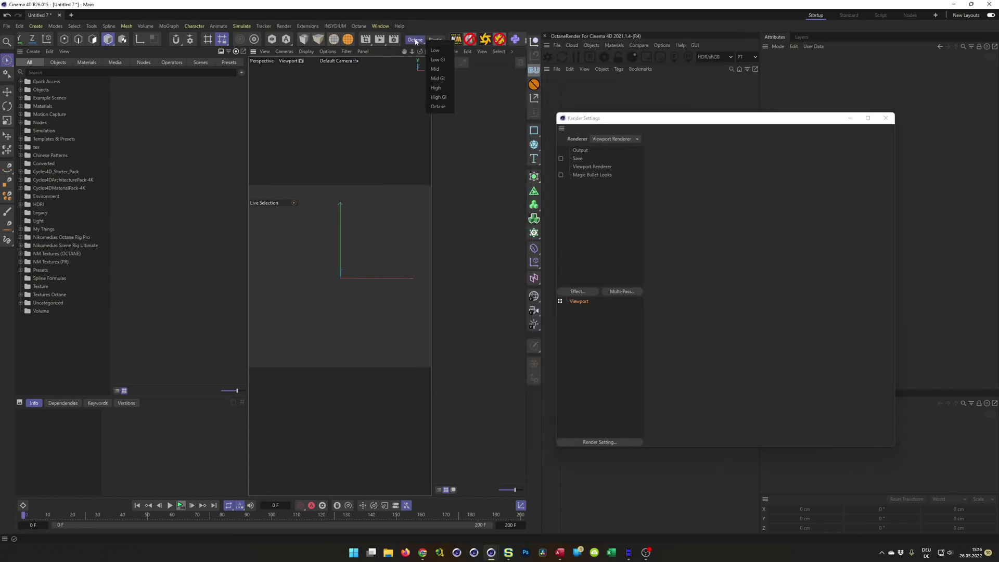
left_click(439, 79)
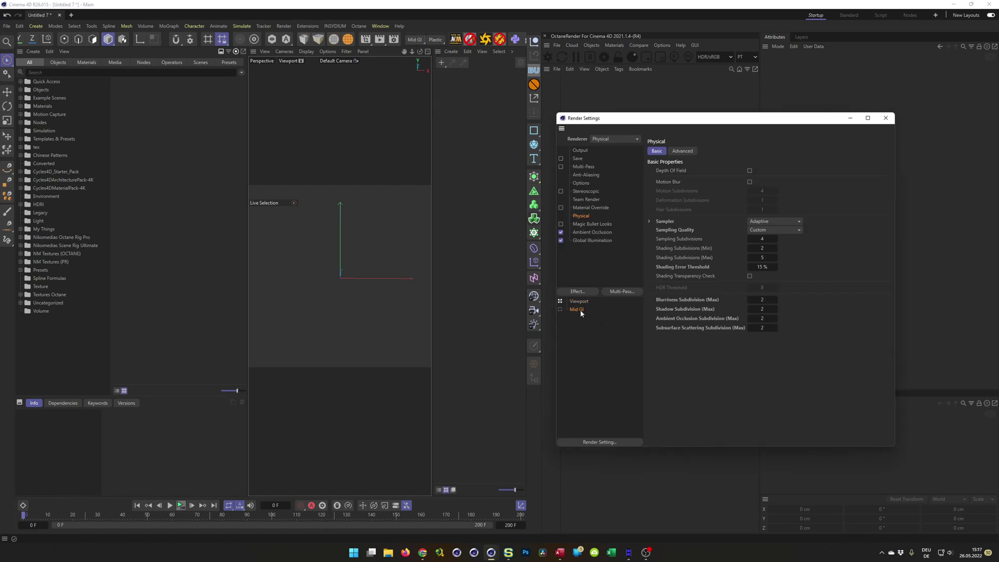
left_click(561, 309)
key("Delete")
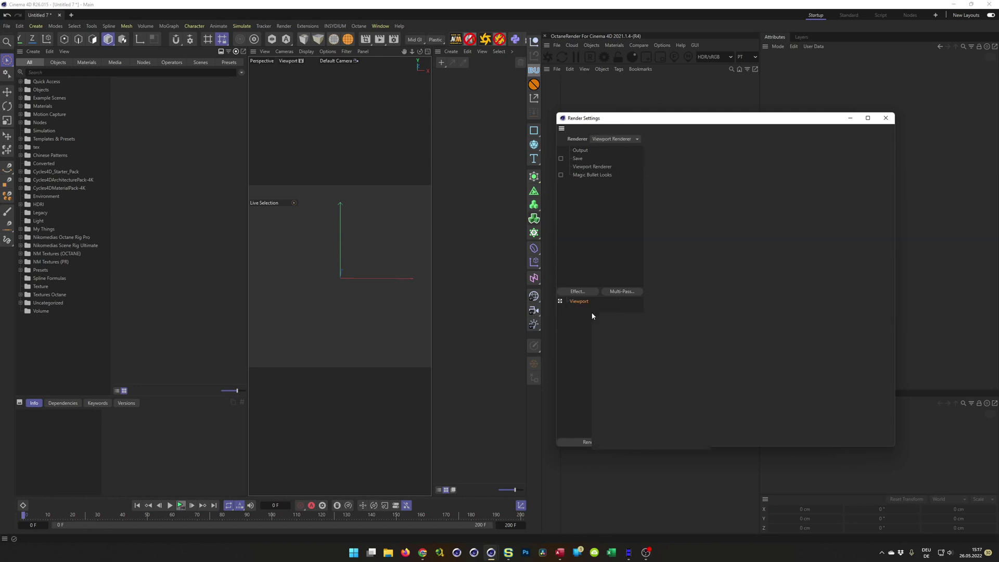
Step: Check the Viewport setting's Load Preset menu without loading anything, then close Render Settings
right_click(592, 314)
mouse_move(652, 432)
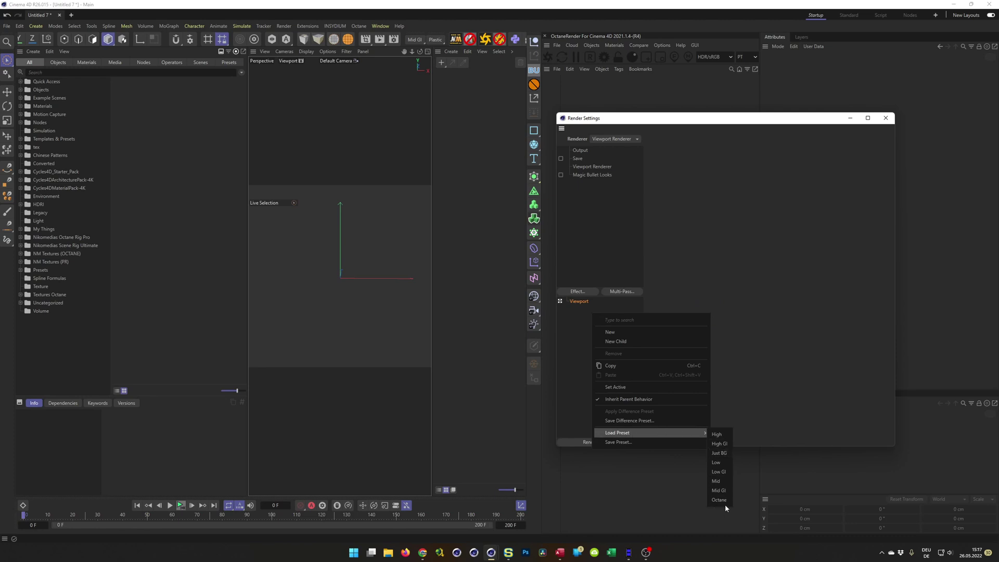
left_click(761, 370)
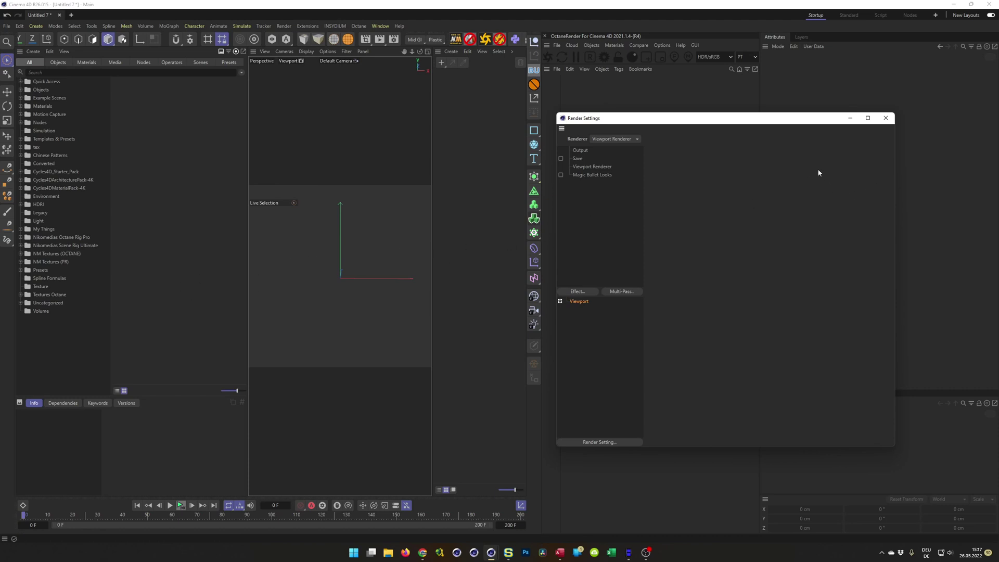
left_click(886, 118)
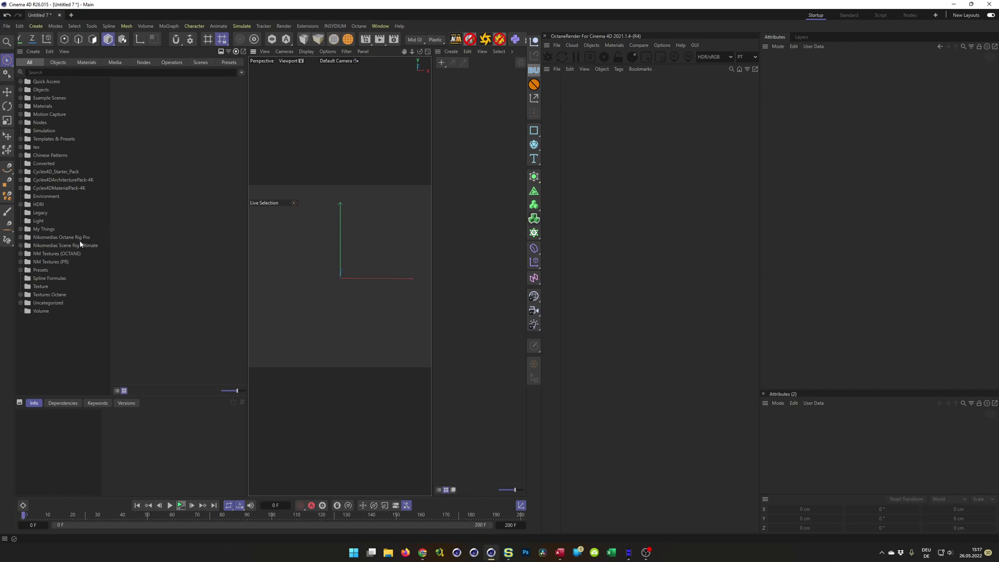
Step: Load the Rendersettings scene from Nikomedias Scene Rig Ultimate and open its render settings
left_click(20, 246)
left_click(21, 246)
left_click(46, 246)
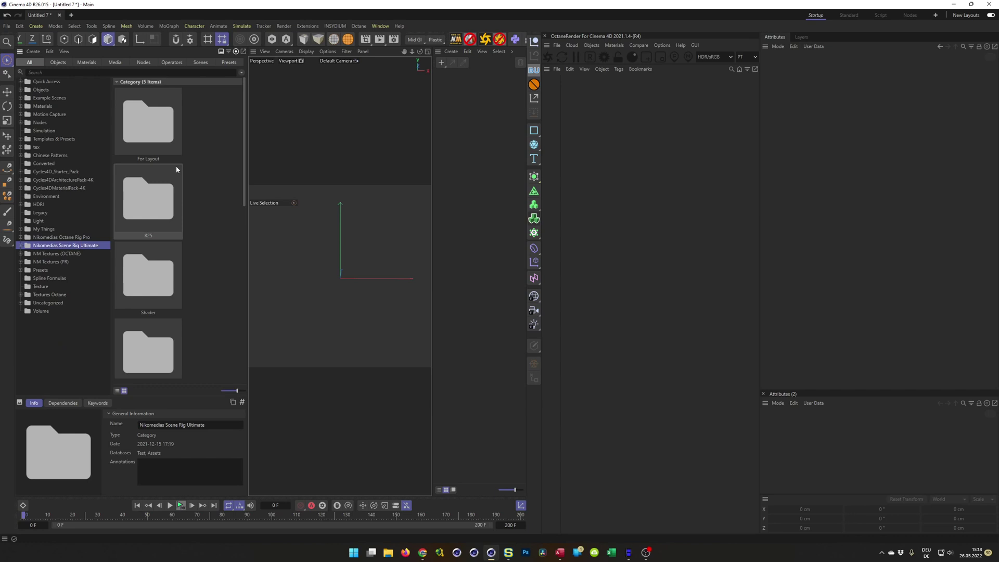
scroll(223, 138, "down", 10)
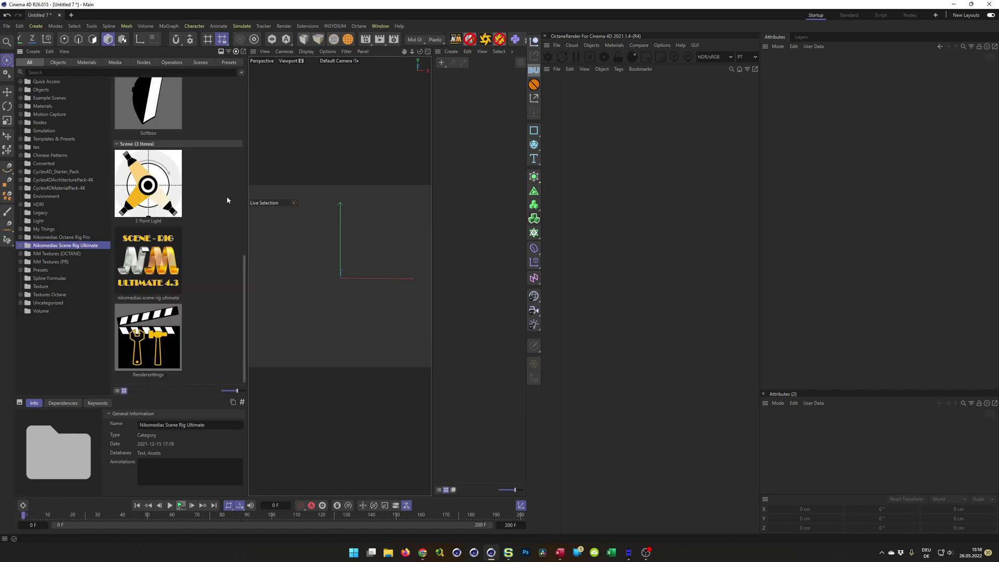
left_click_drag(139, 336, 338, 307)
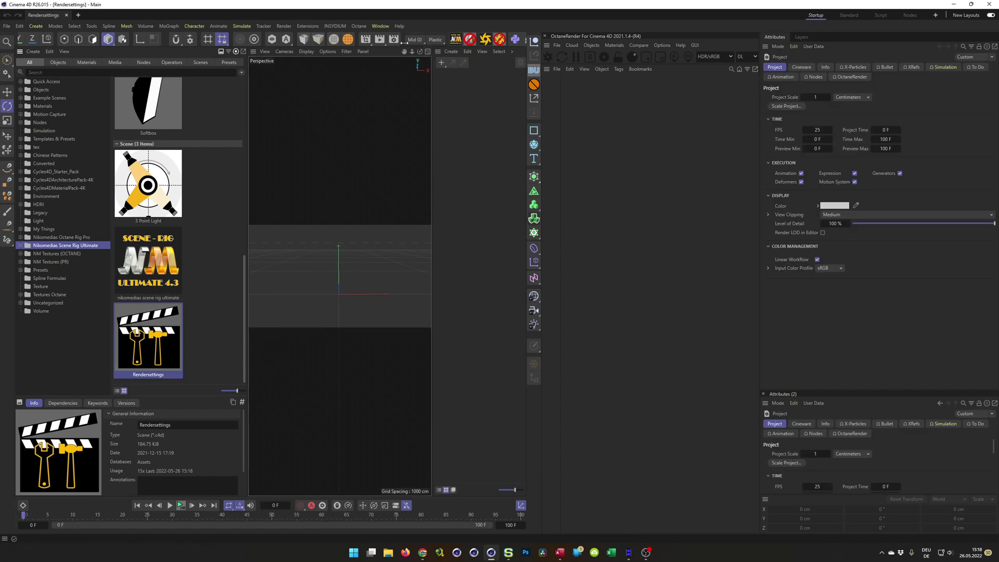
left_click(394, 40)
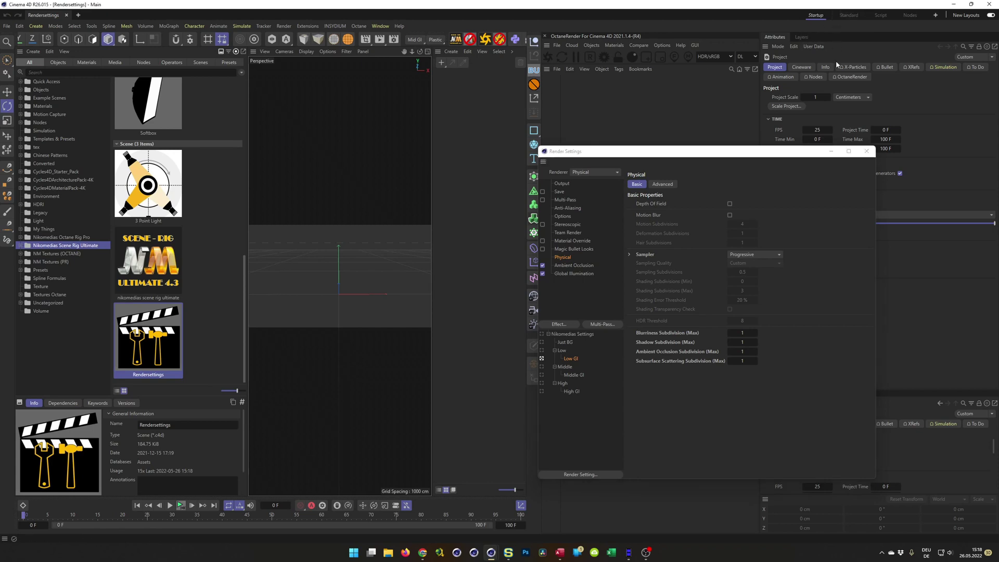
Step: Switch to the Standard layout, enlarge the Render Settings preset tree, and show the Asset Browser
left_click(846, 15)
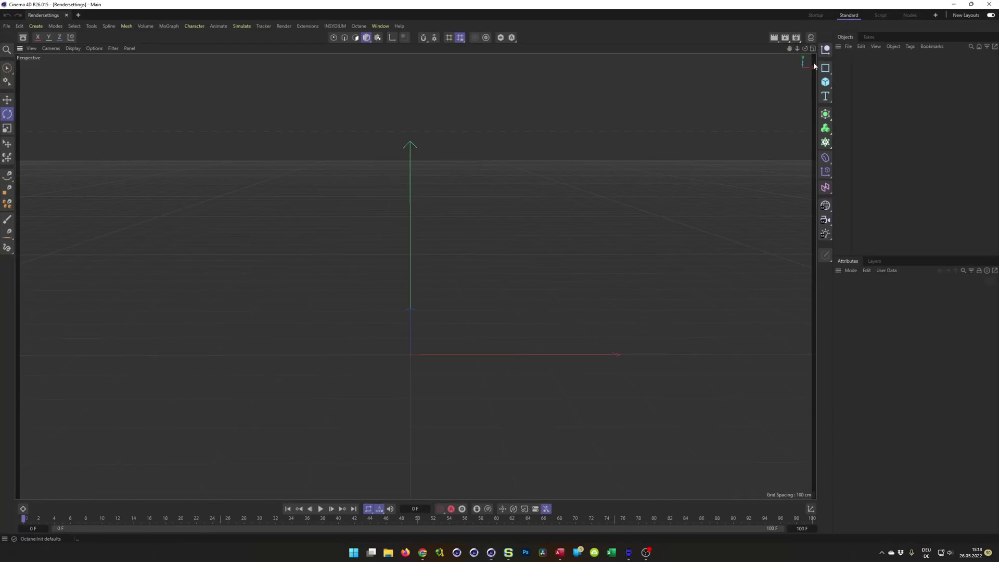
left_click(797, 39)
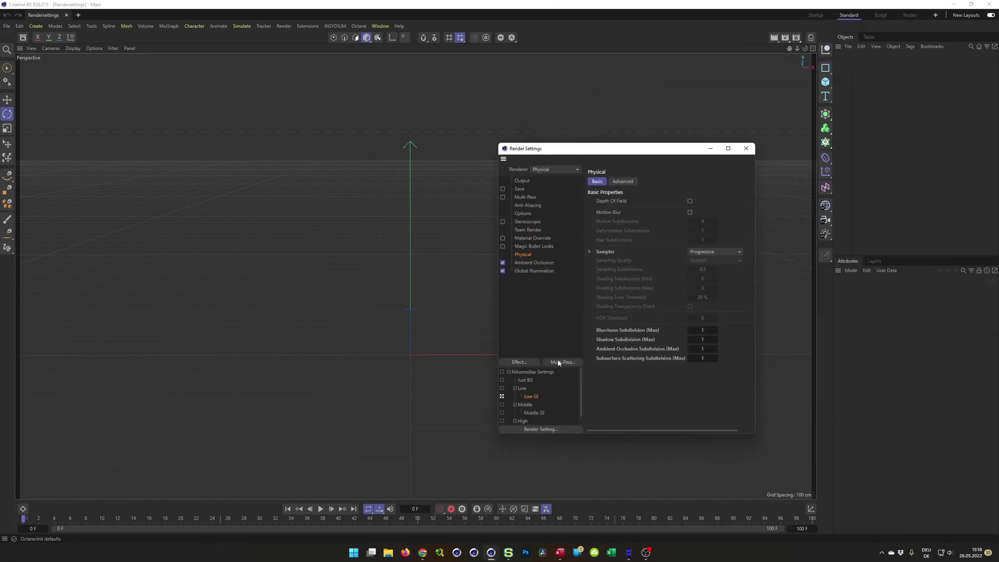
left_click_drag(558, 362, 565, 303)
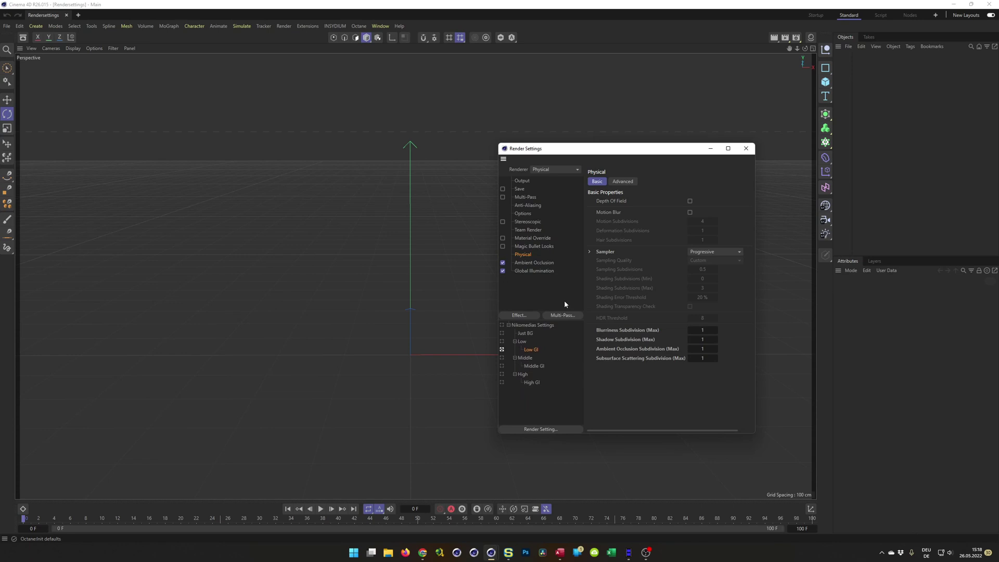
left_click(24, 37)
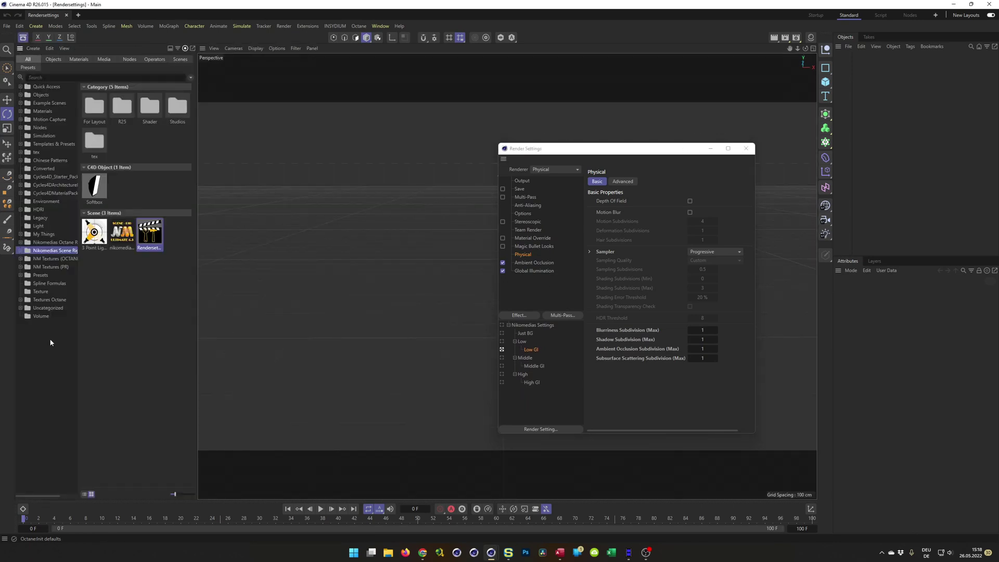
left_click(36, 367)
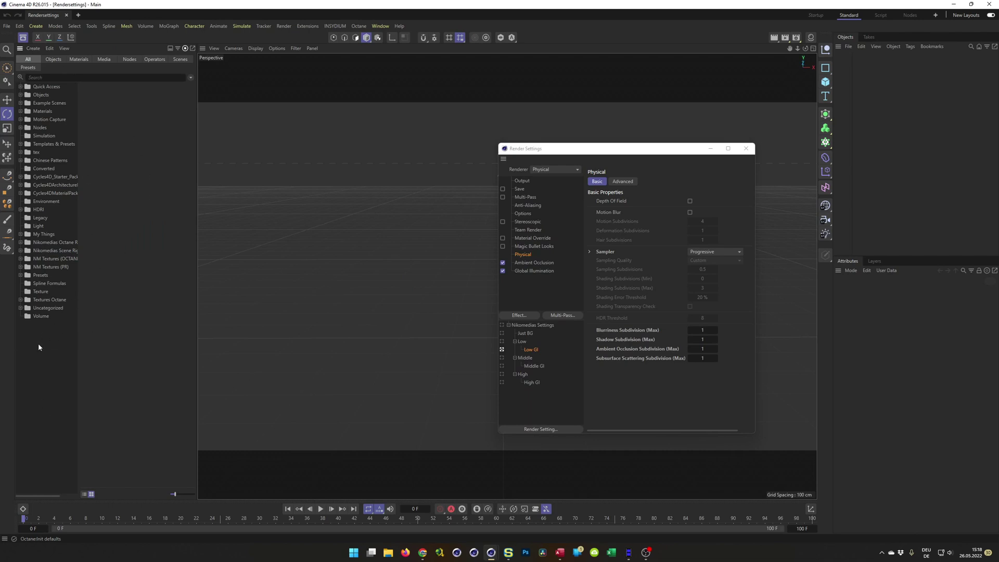
Step: Create a new asset category named 'Render-Presets' in the Test database
left_click(34, 48)
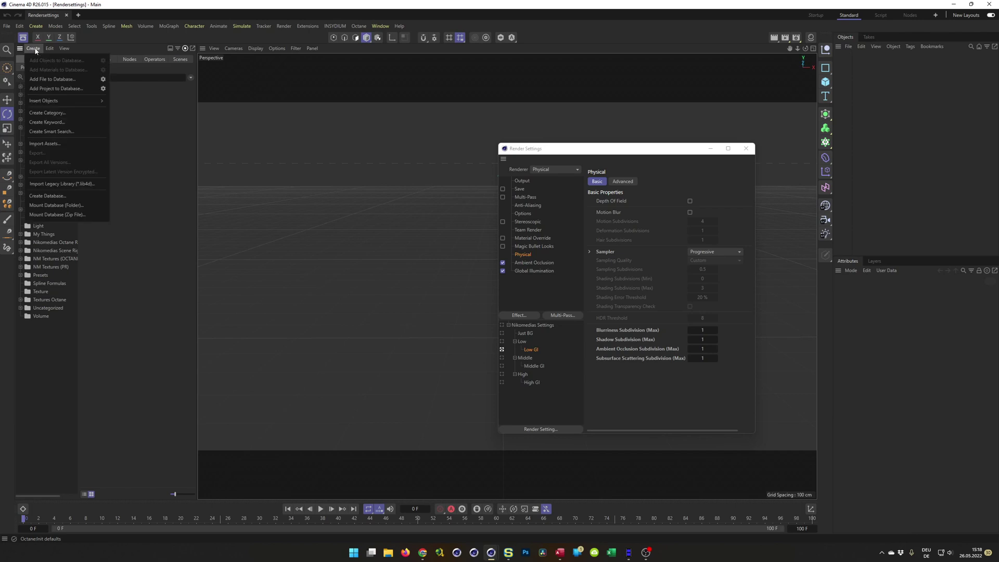
left_click(54, 112)
left_click_drag(61, 108, 244, 187)
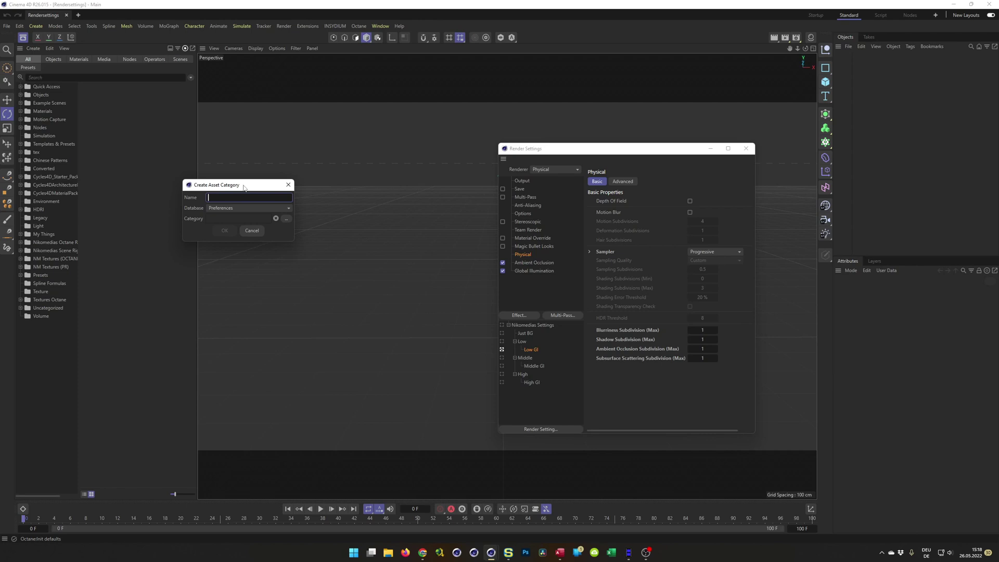
type("Render-Pres")
left_click(232, 210)
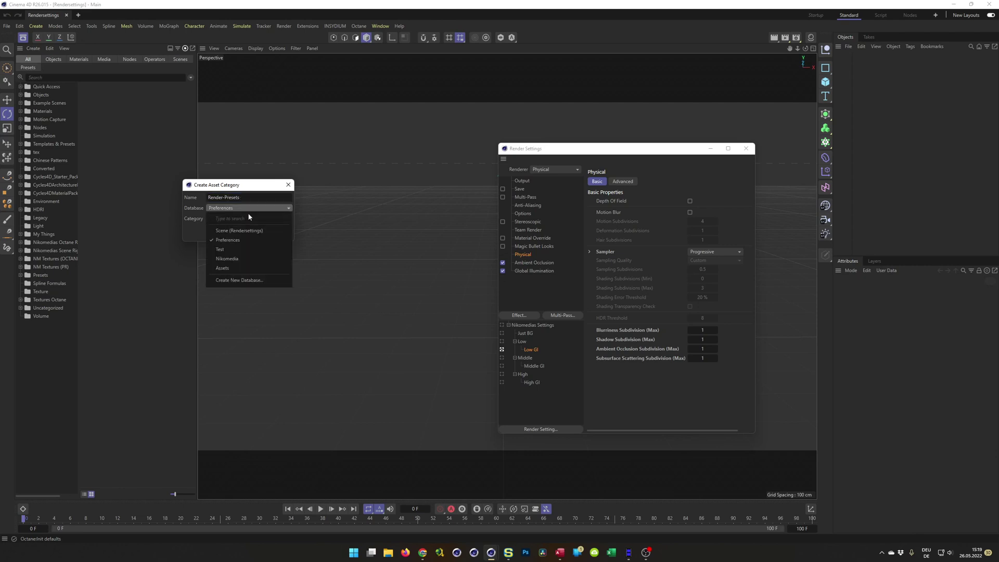
left_click(224, 255)
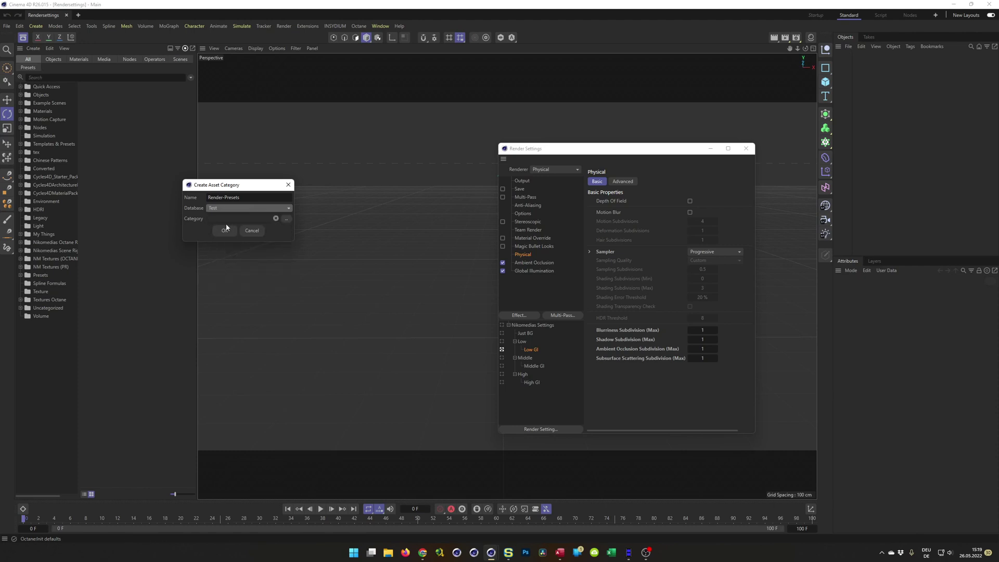
left_click(224, 231)
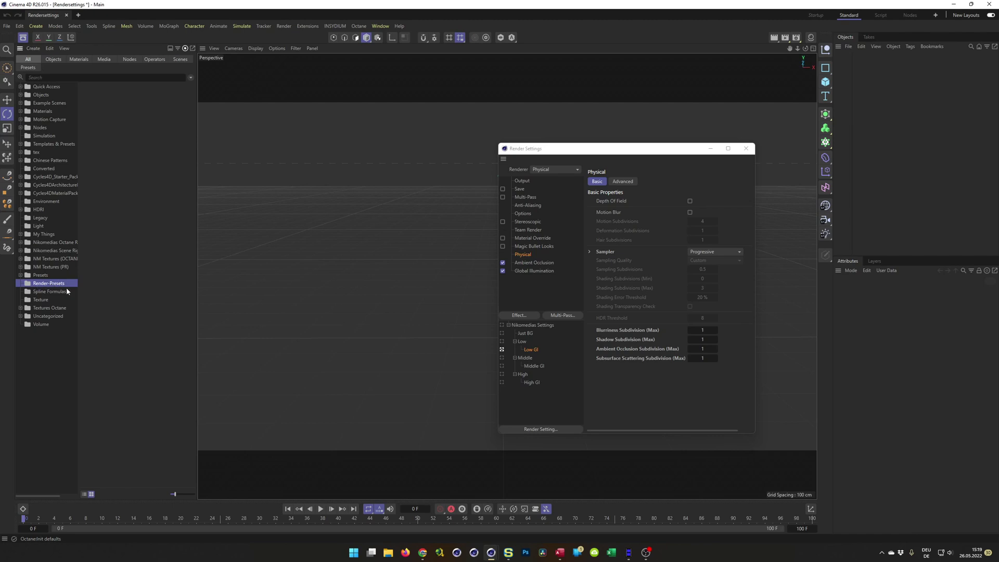
Step: Make Just BG the active render setting, leaving its name unchanged
left_click(529, 333)
left_click_drag(532, 336, 127, 121)
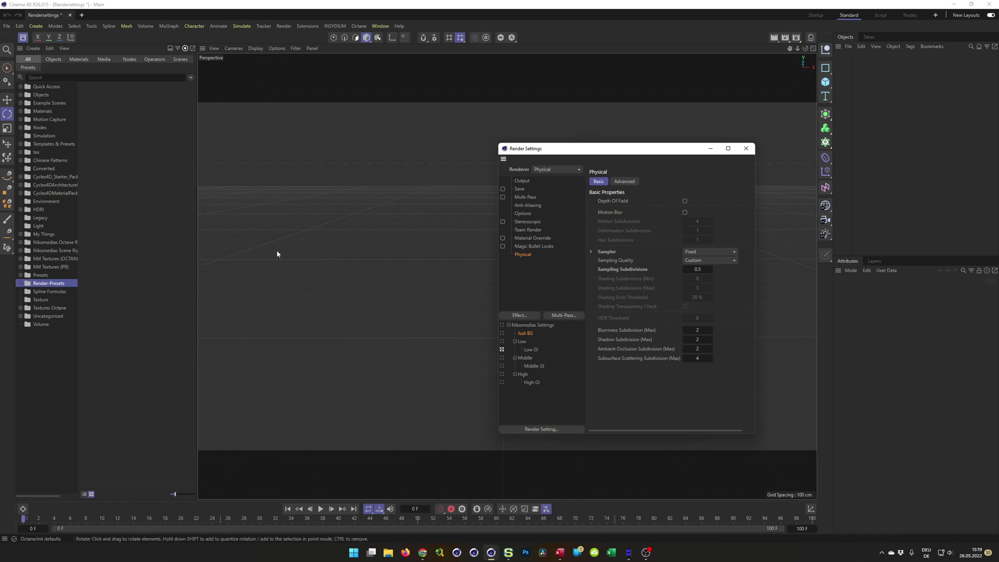
left_click_drag(573, 154, 608, 109)
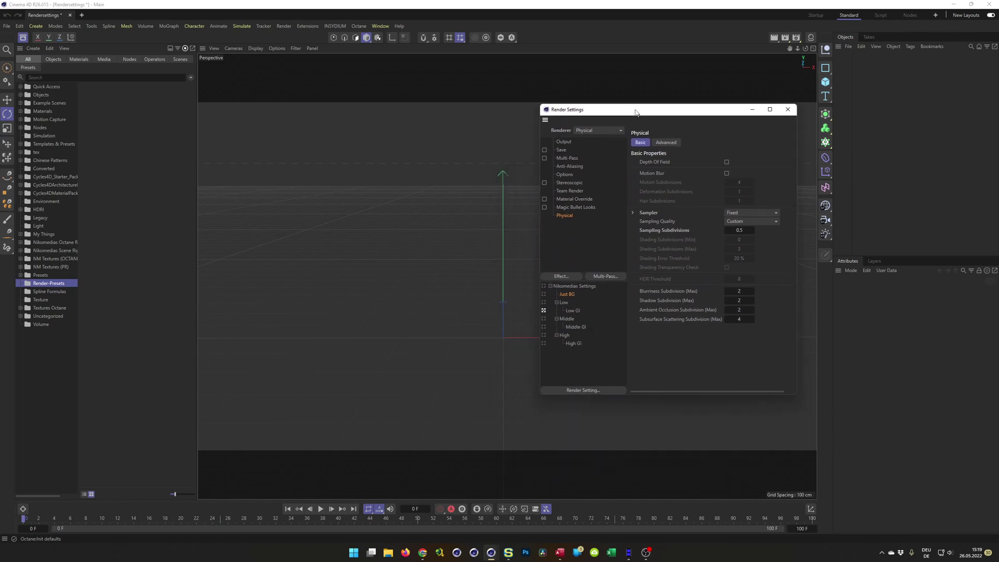
double_click(561, 294)
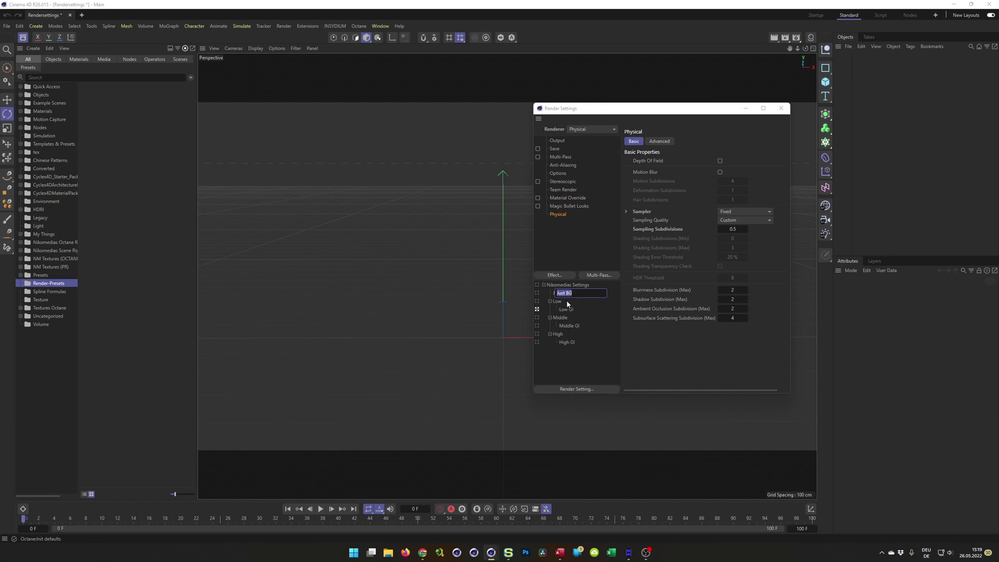
key("Return")
Step: Save Just BG as a preset named 'Just BG' in the Render-Presets category
right_click(562, 294)
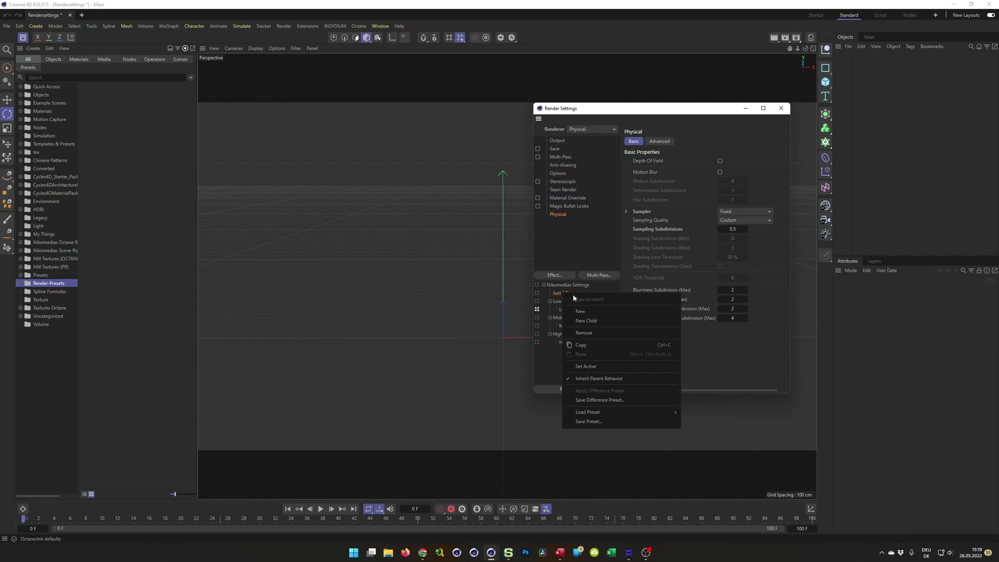
left_click(582, 422)
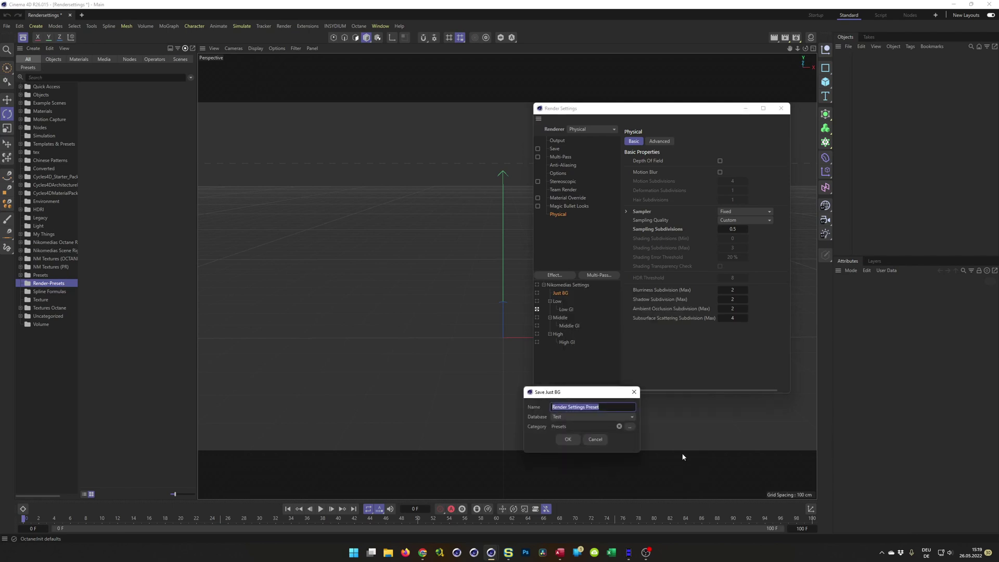
type("Just BG")
left_click(630, 427)
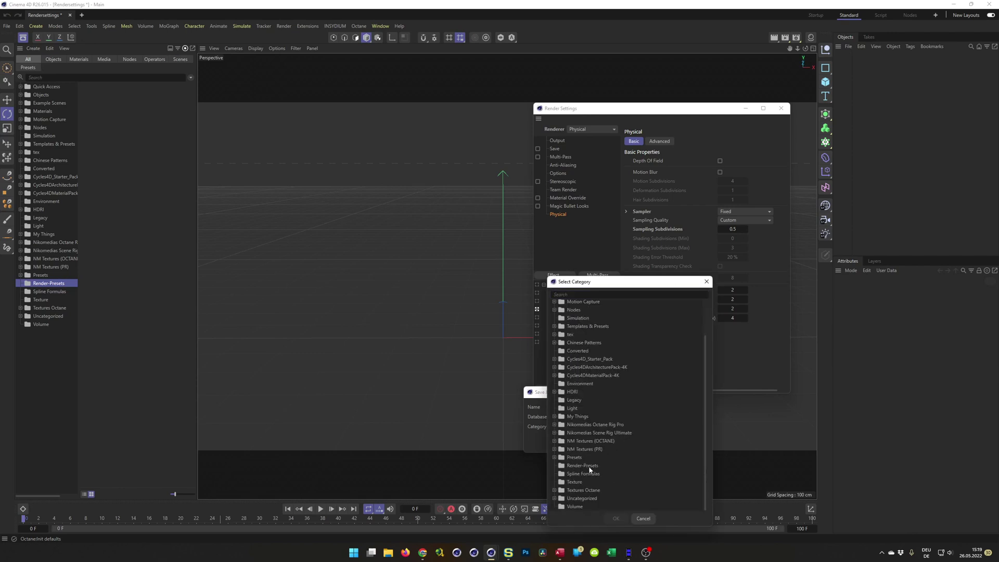
left_click(581, 467)
left_click(615, 517)
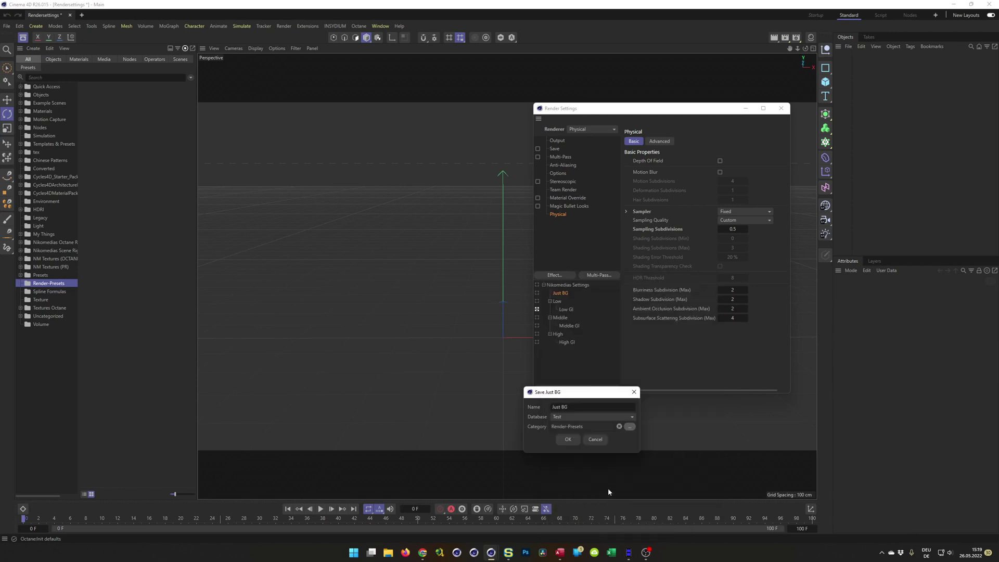
left_click(567, 439)
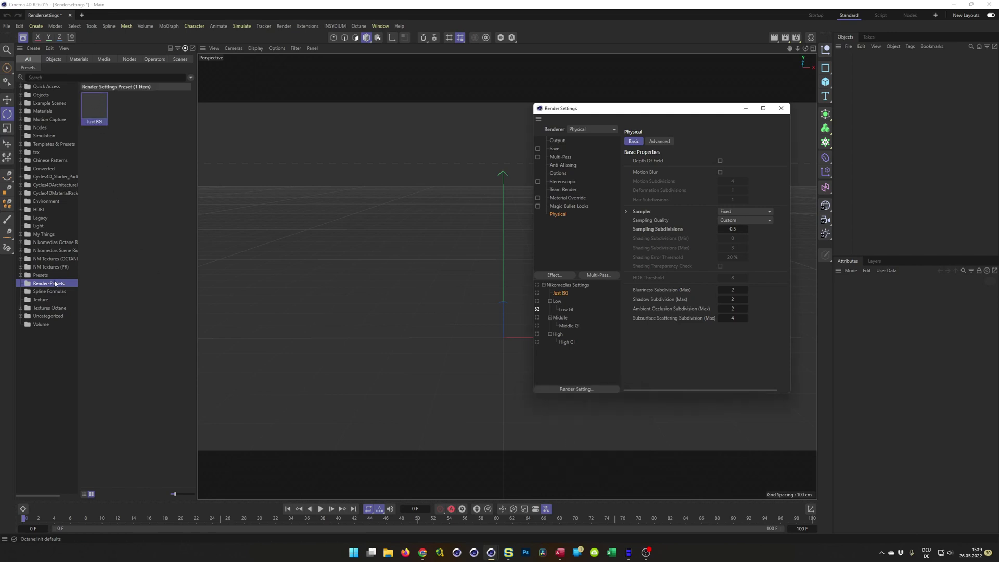
left_click(558, 301)
Step: Save the Low render setting as a preset named 'Low' in Render-Presets
double_click(560, 302)
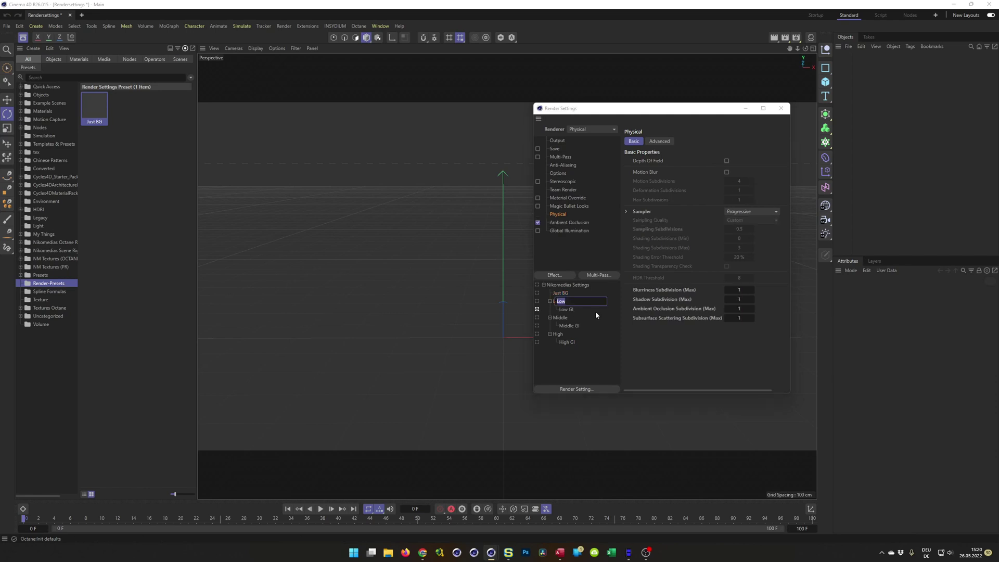
right_click(558, 300)
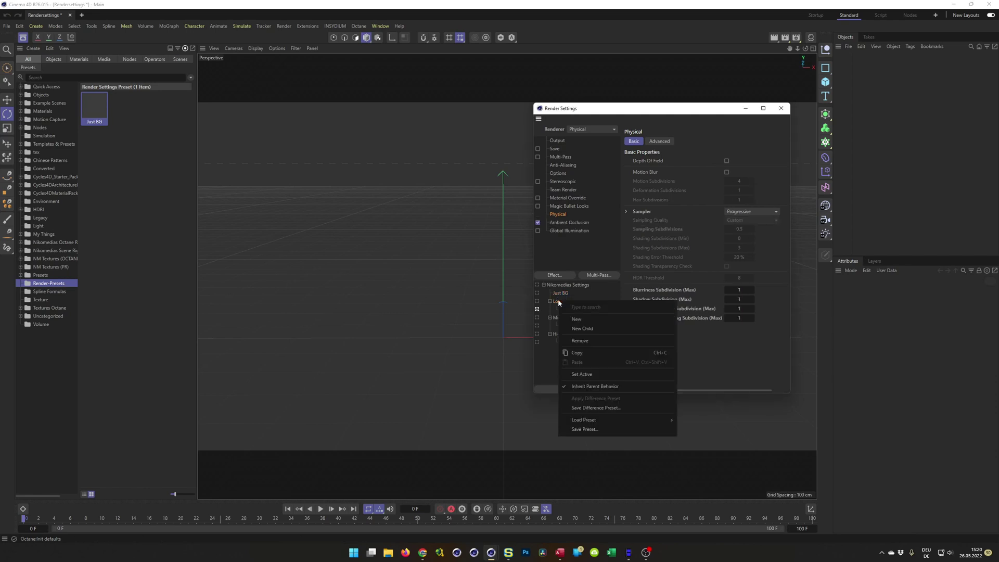
left_click(584, 429)
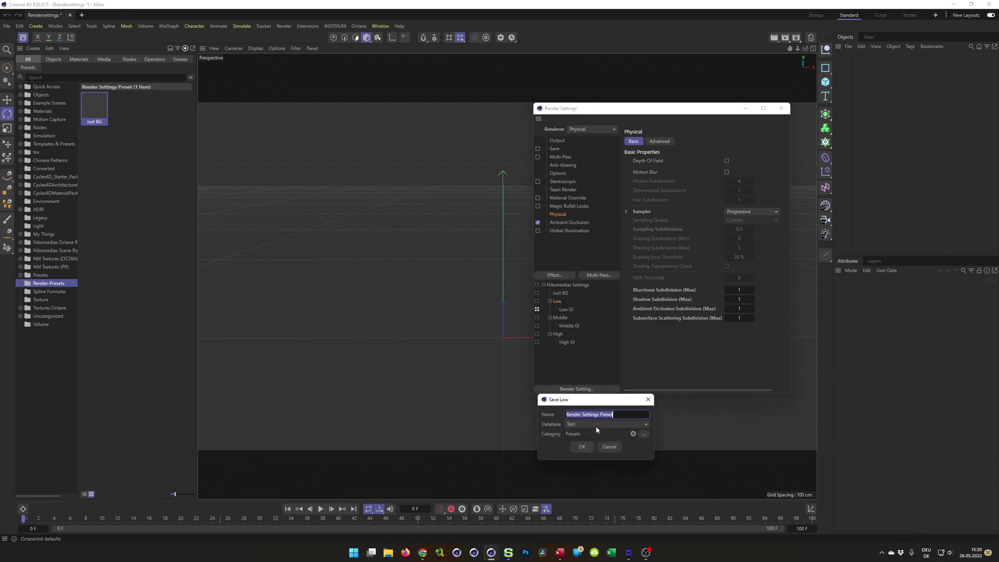
type("Low")
left_click(643, 435)
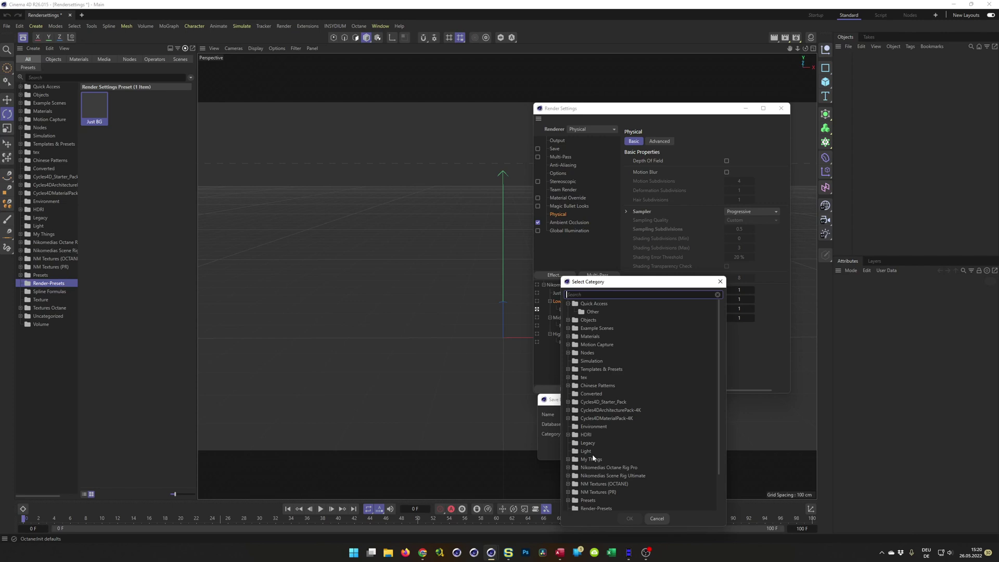
scroll(593, 457, "down", 2)
double_click(602, 467)
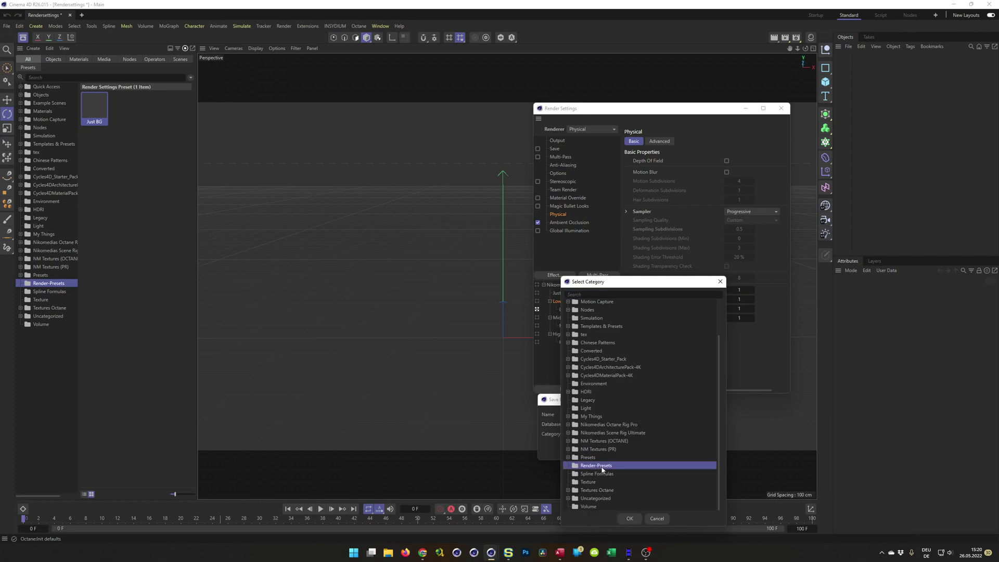
left_click(580, 446)
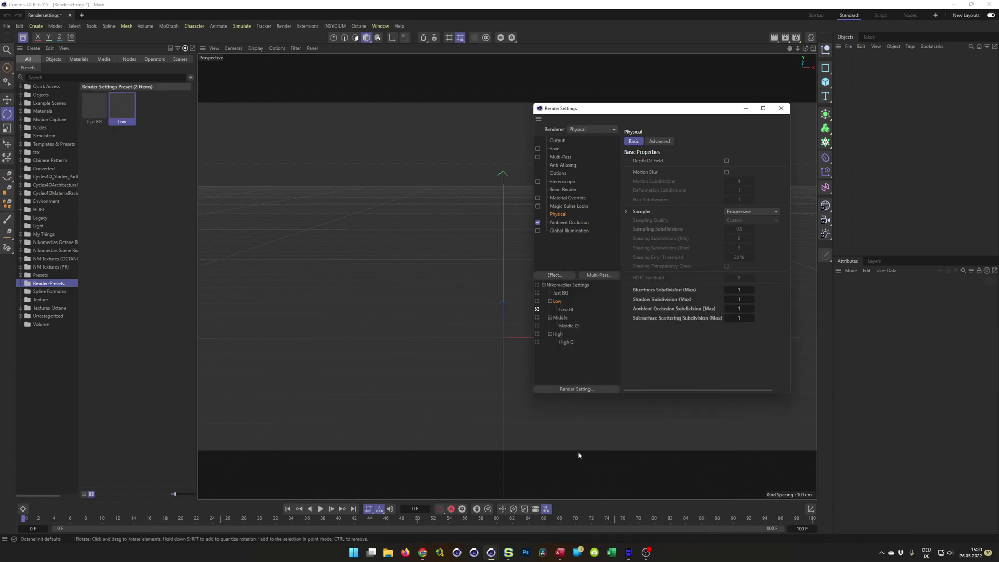
Step: Save Low GI as a preset in Render-Presets, then close Render Settings
double_click(565, 310)
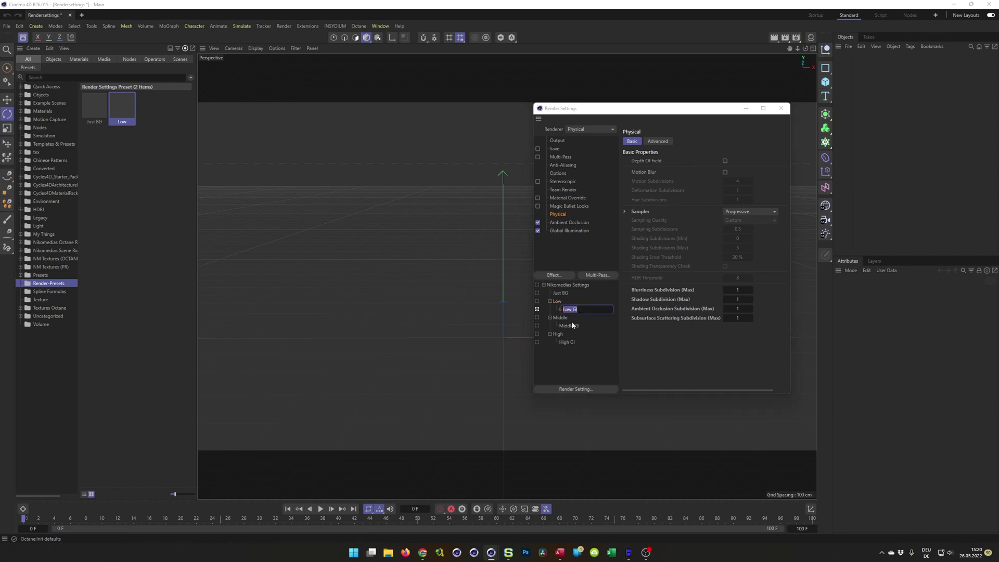
key("Return")
right_click(576, 312)
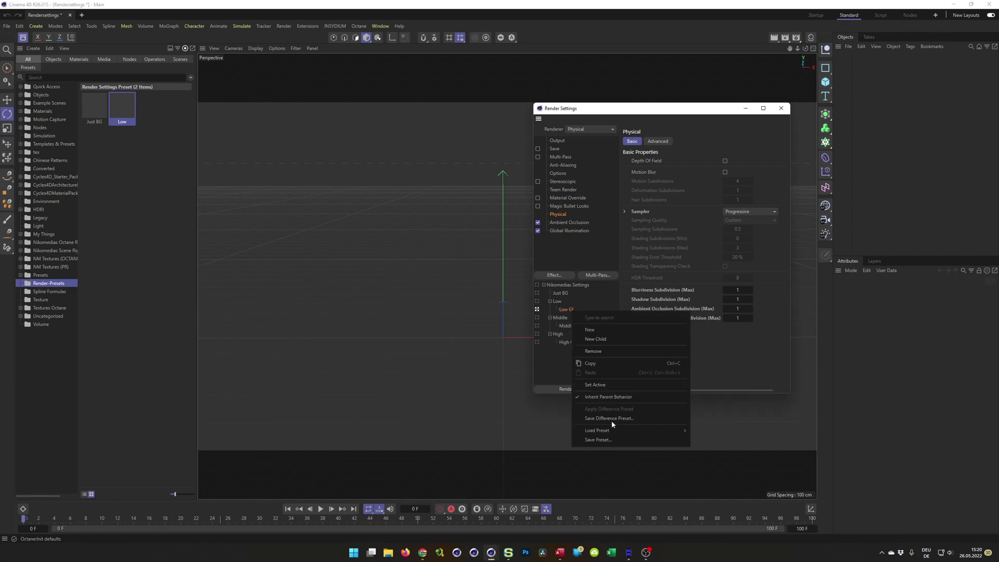
left_click(613, 440)
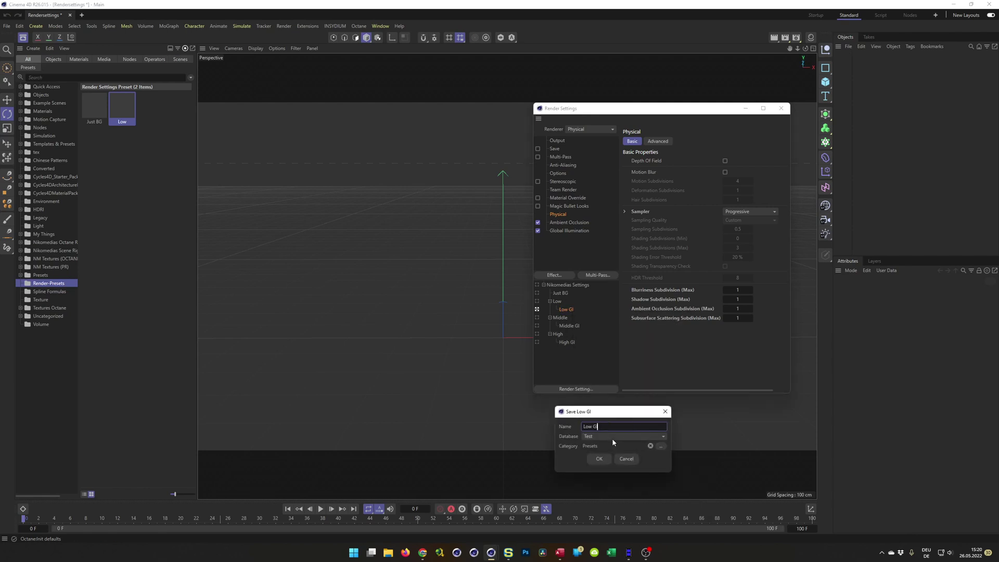
left_click(662, 446)
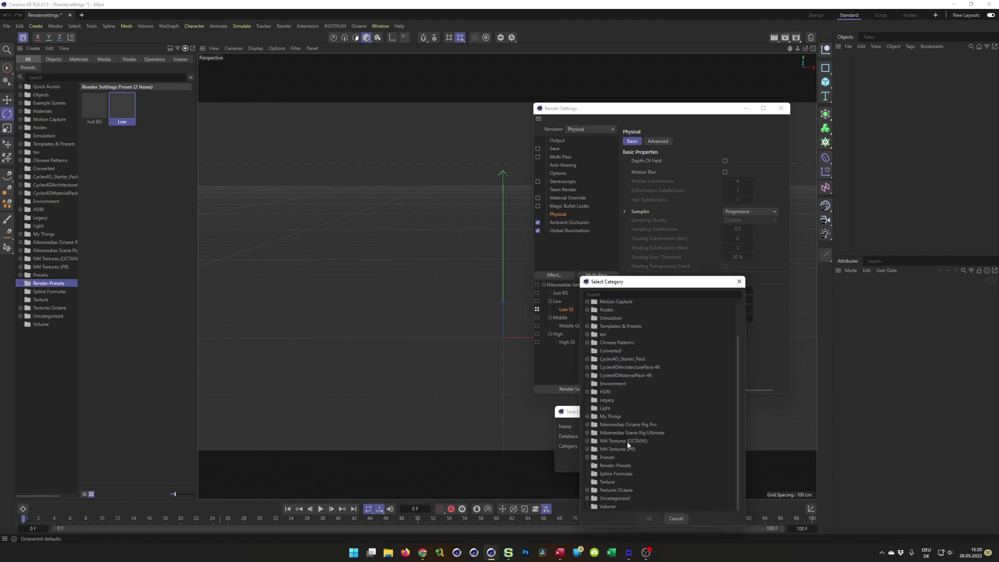
double_click(616, 465)
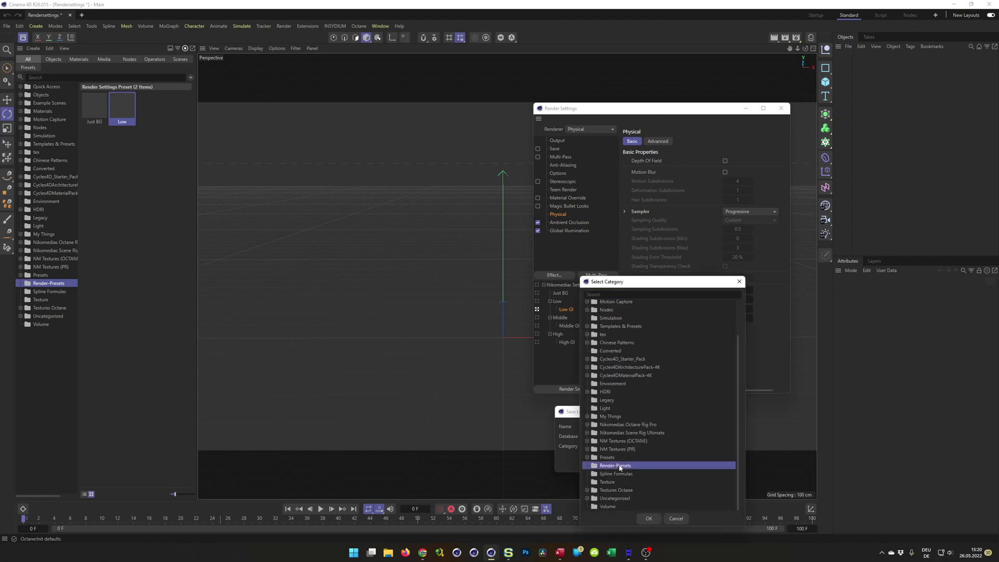
left_click(598, 459)
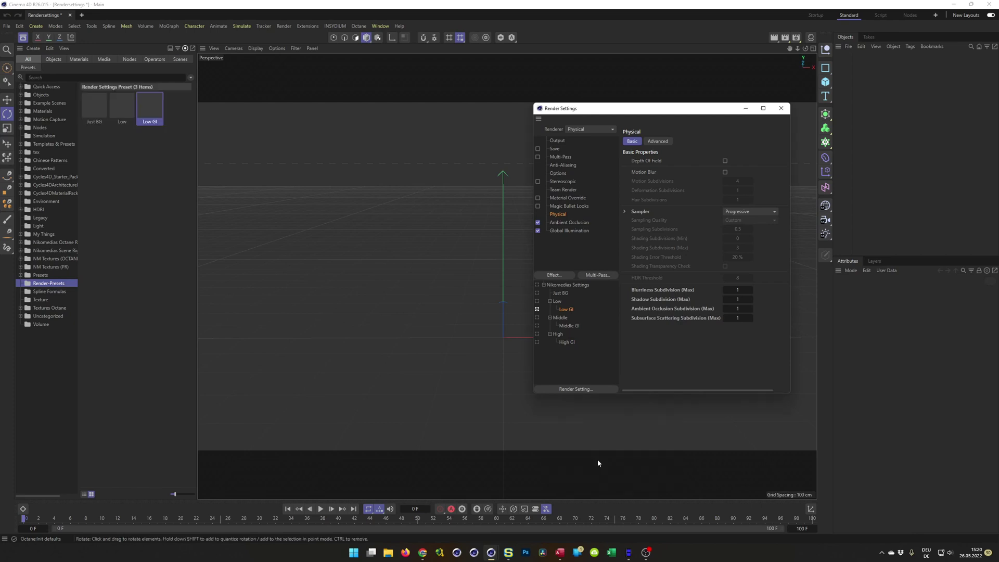
left_click(780, 108)
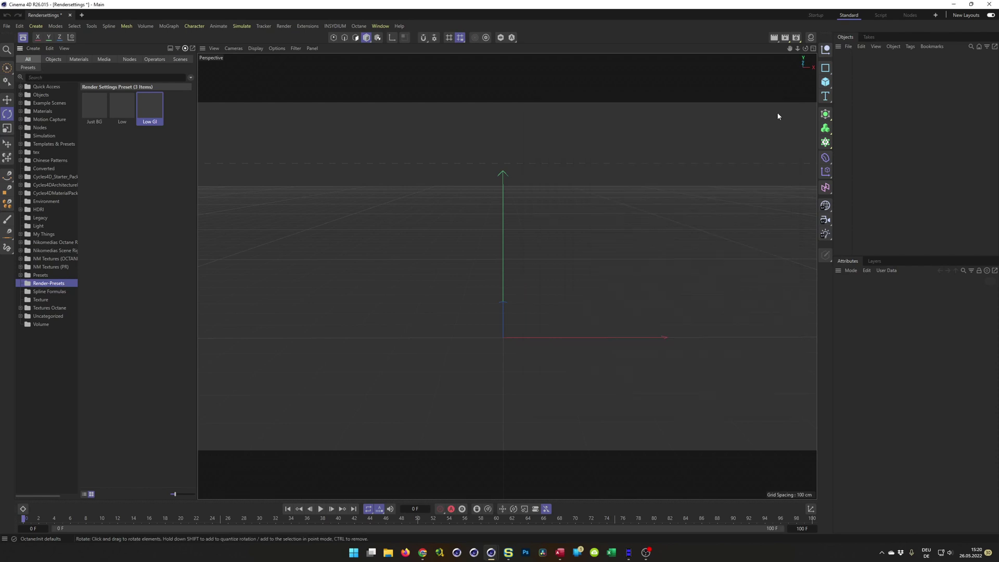
Step: Start a new Untitled 8 project and confirm Load Preset still lists Just BG, Low and Low GI
key("ctrl+n")
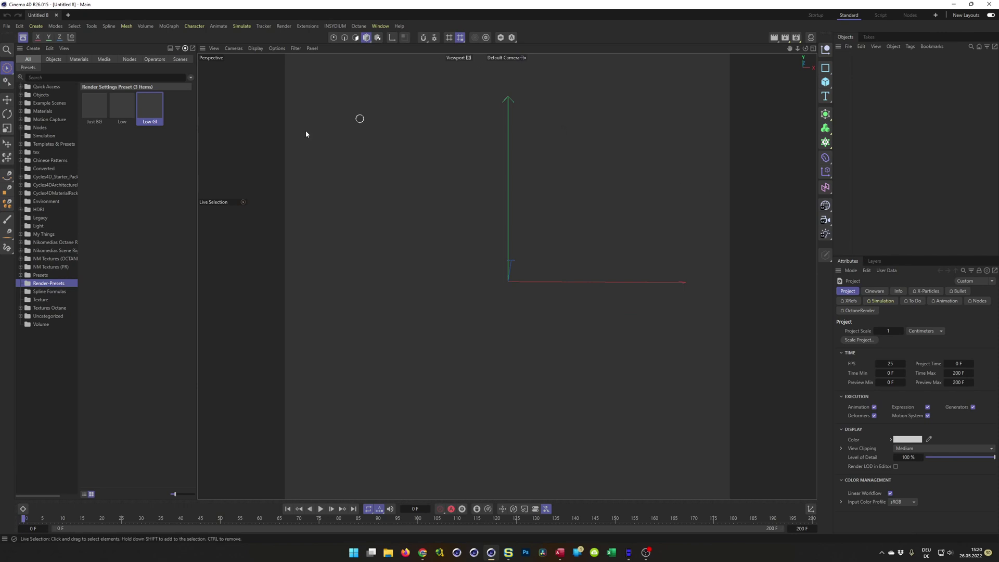
left_click(796, 37)
left_click_drag(818, 44, 492, 56)
right_click(501, 238)
mouse_move(546, 364)
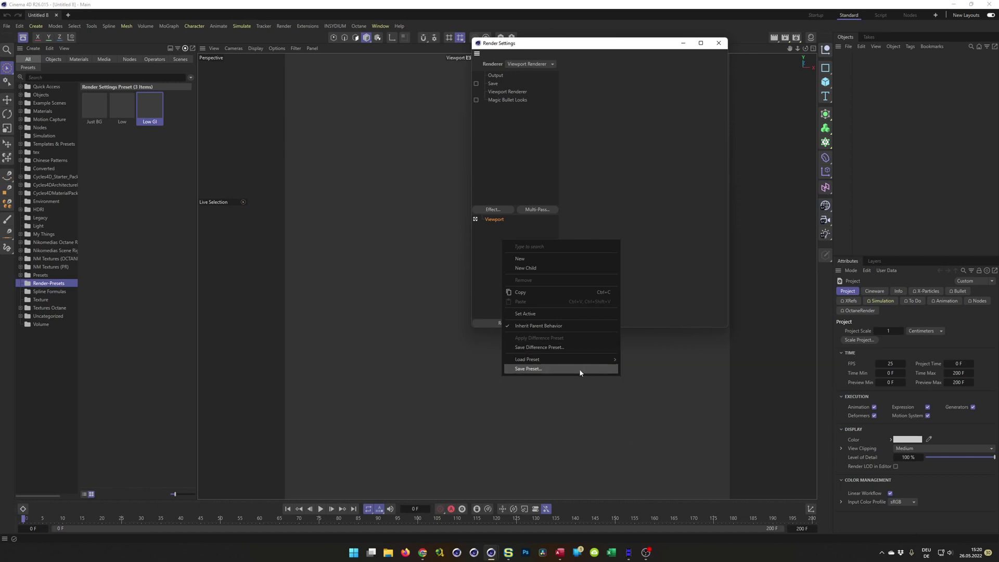
mouse_move(598, 360)
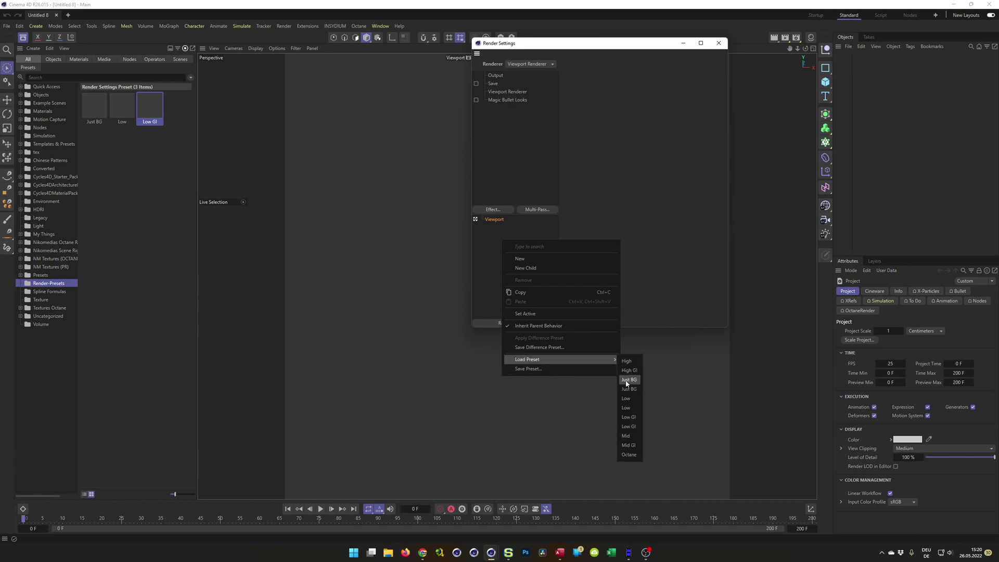
left_click(608, 49)
left_click(718, 43)
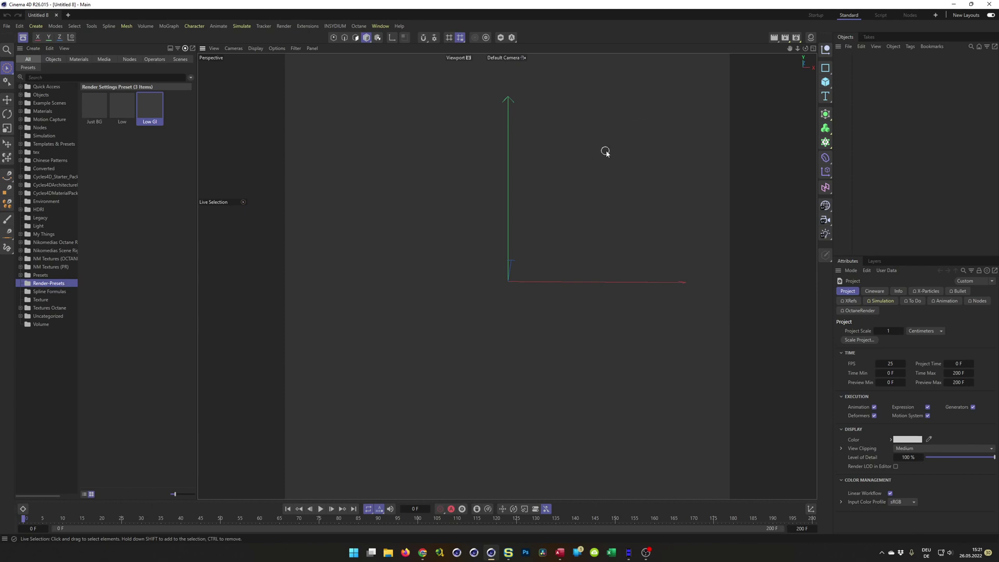
Step: From the Command Manager, enable palette editing and place a new empty palette in the viewport
key("shift+F12")
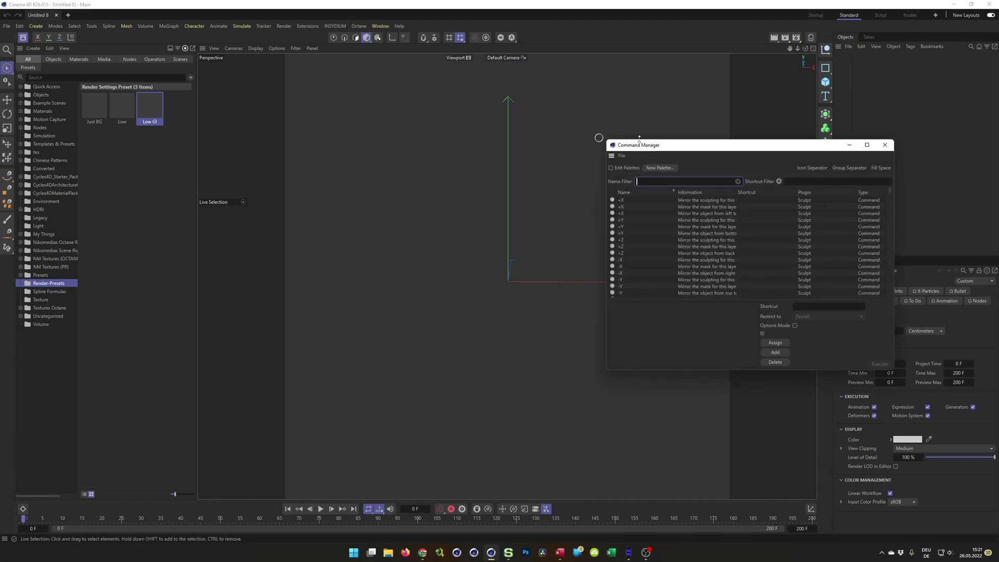
left_click_drag(639, 144, 617, 182)
left_click(589, 206)
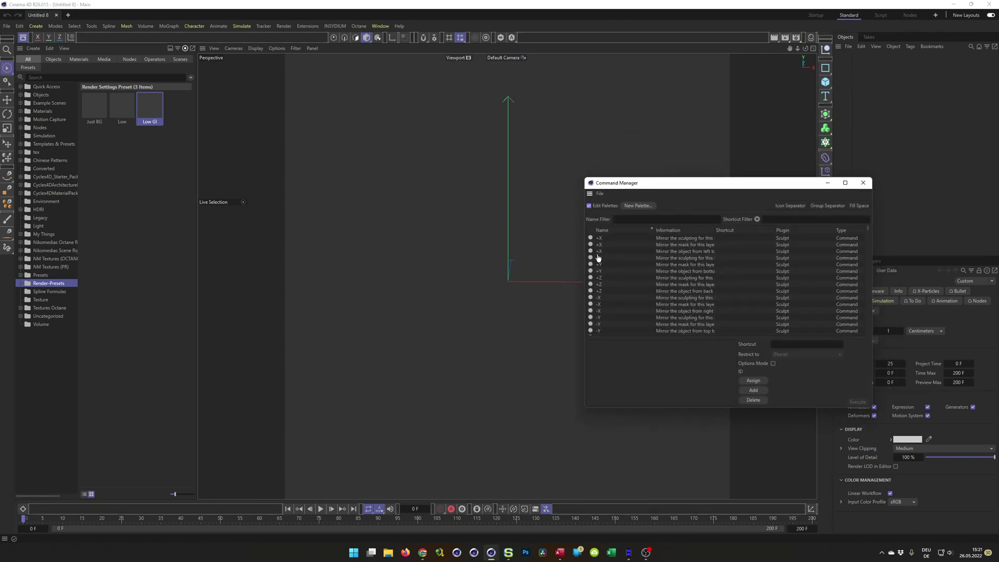
left_click(636, 207)
left_click_drag(77, 47, 434, 159)
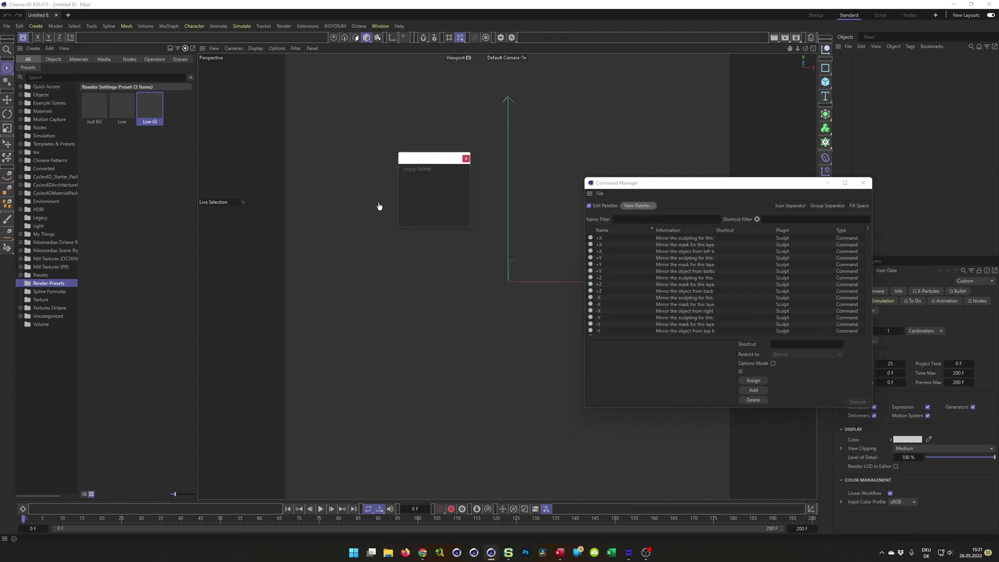
Step: Add the Just BG, Low and Low GI presets to the new palette
left_click_drag(95, 109, 86, 156)
left_click_drag(340, 201, 408, 170)
left_click_drag(132, 123, 419, 174)
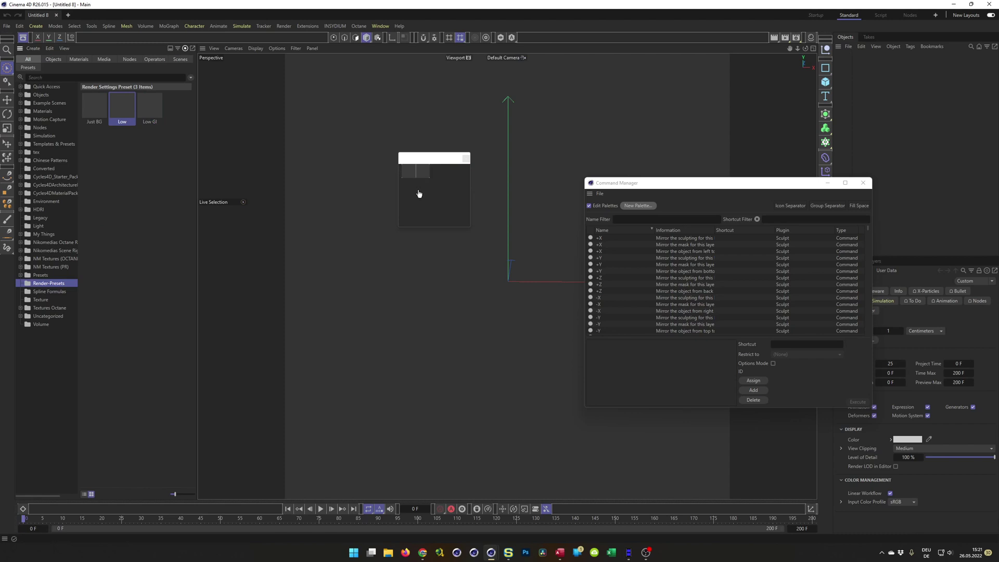
left_click_drag(153, 108, 422, 214)
left_click_drag(429, 173, 430, 174)
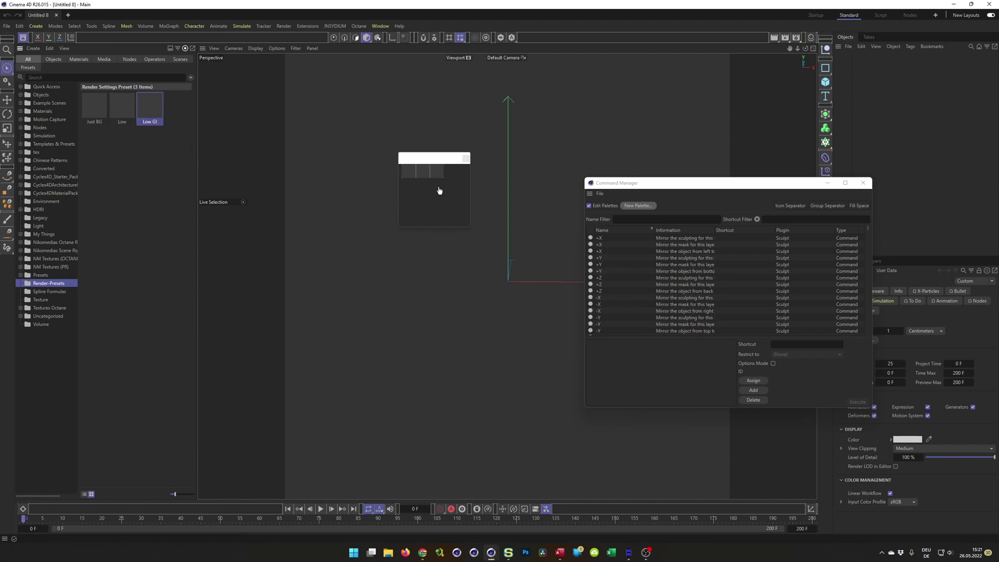
Step: Set the palette to show the preset names as text-only buttons, without icons
right_click(439, 172)
mouse_move(519, 296)
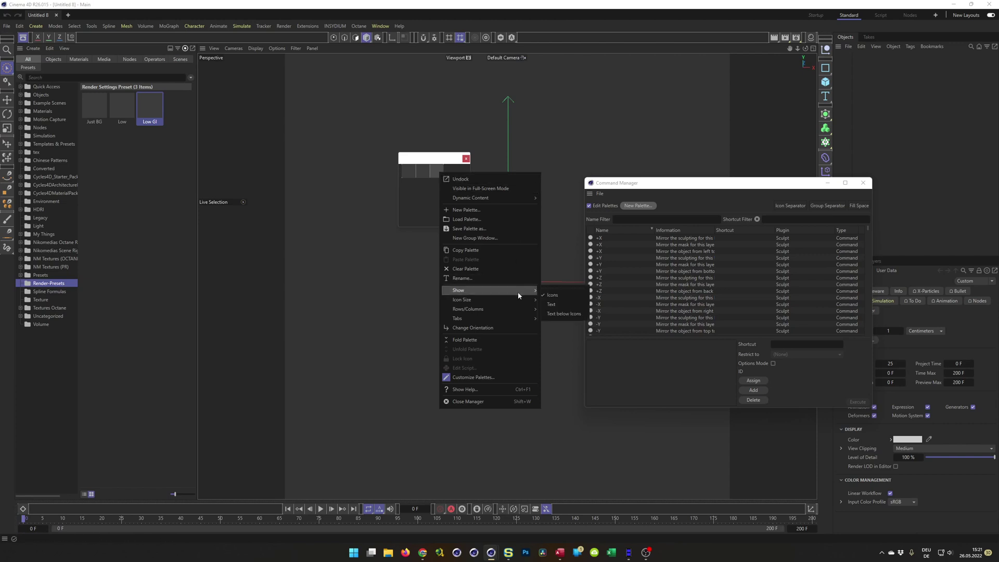
left_click(556, 305)
right_click(418, 171)
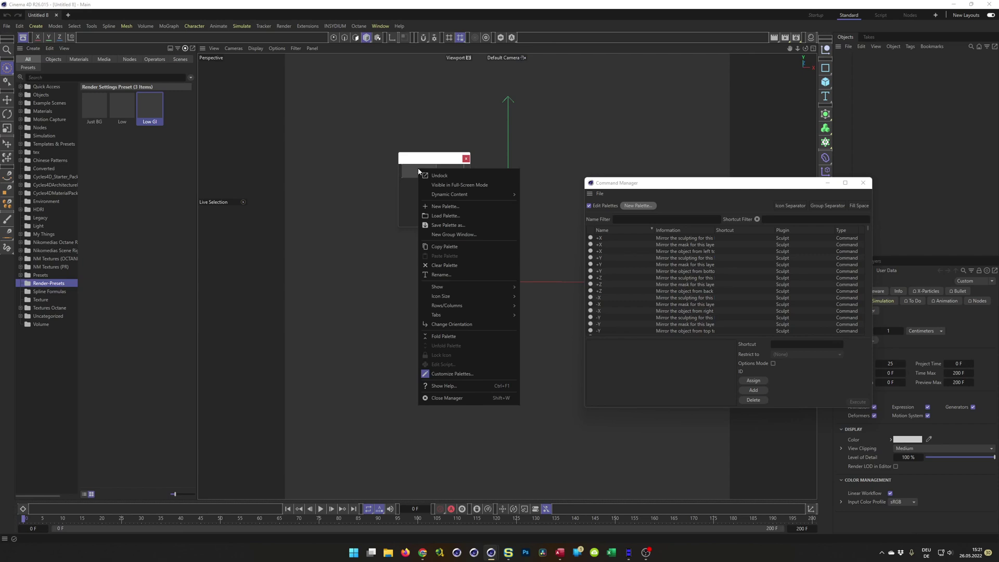
mouse_move(501, 288)
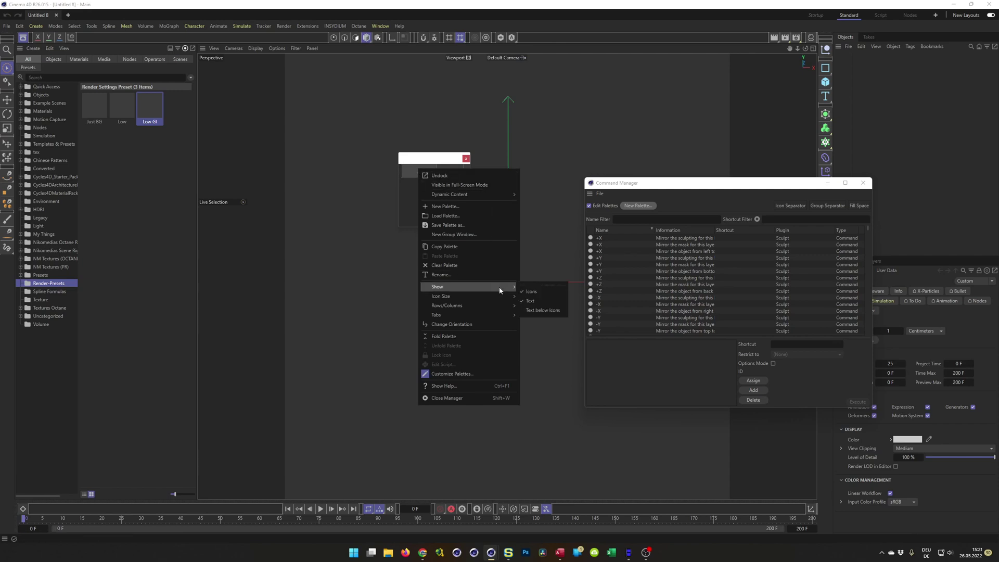
left_click(535, 292)
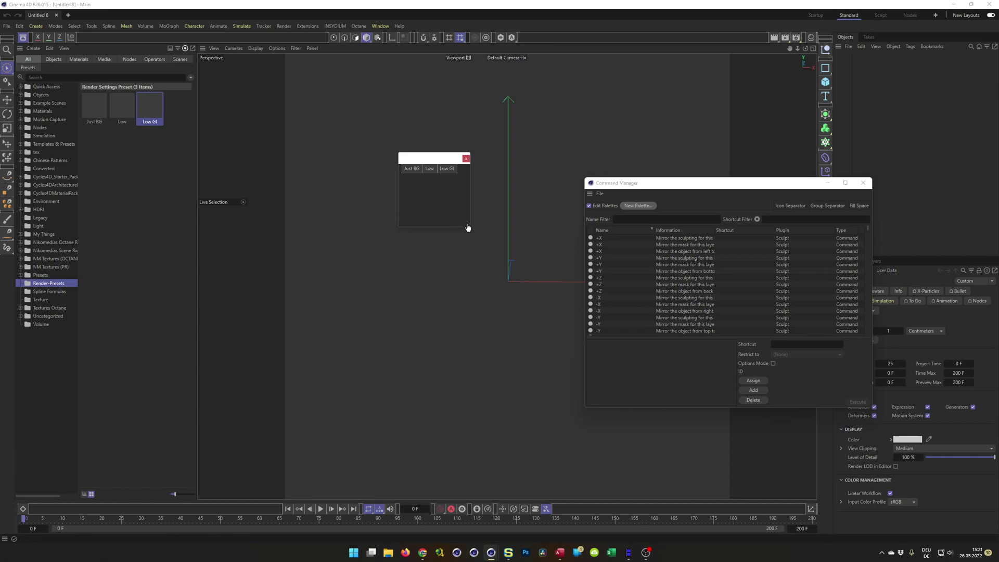
Step: Stack the palette buttons vertically and fold the palette into a single button
right_click(431, 172)
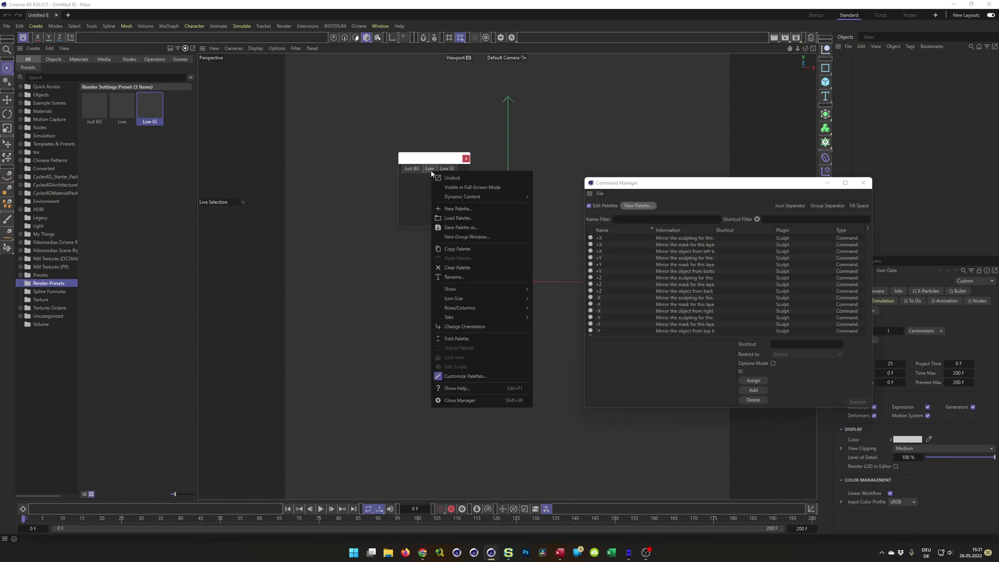
left_click(481, 326)
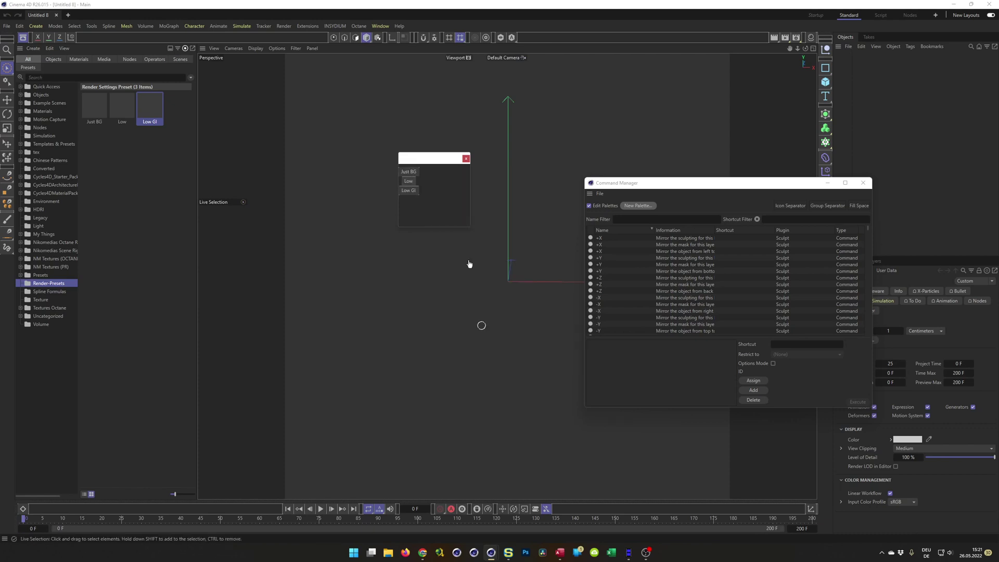
right_click(409, 191)
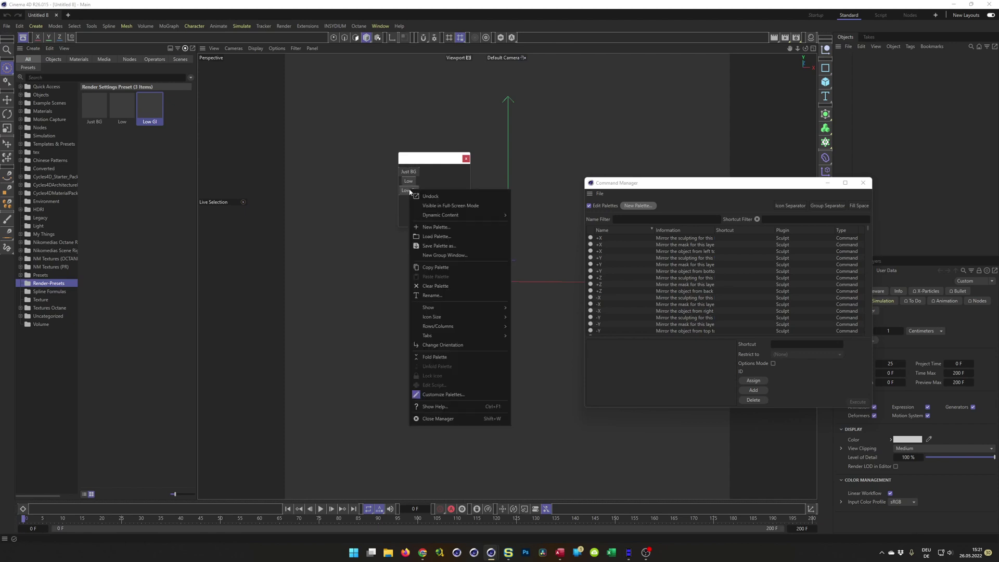
left_click(448, 358)
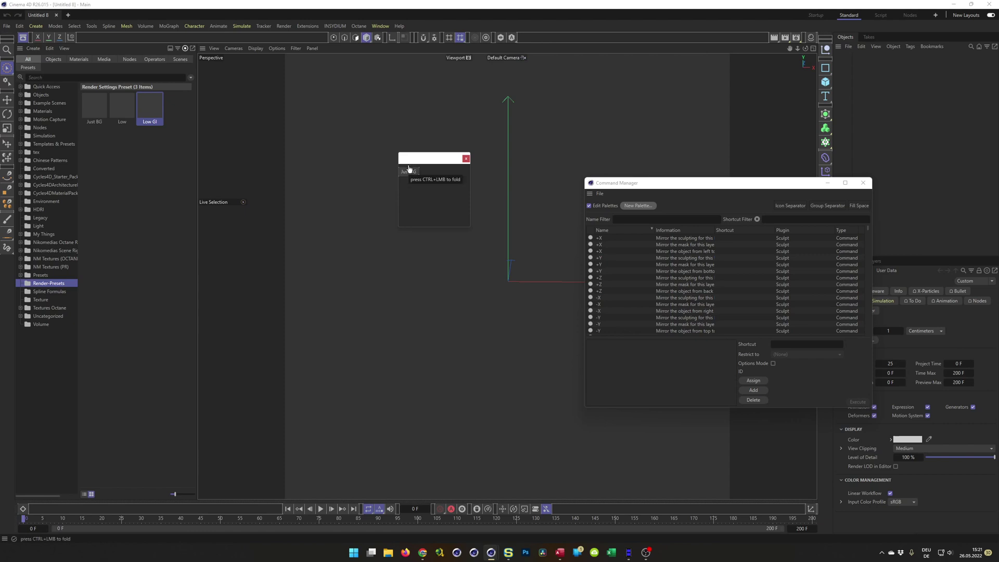
Step: Dock the folded Just BG palette into the top toolbar and close the Command Manager
mouse_move(445, 179)
left_mouse_down()
mouse_move(499, 189)
mouse_move(617, 40)
mouse_move(816, 39)
left_mouse_up()
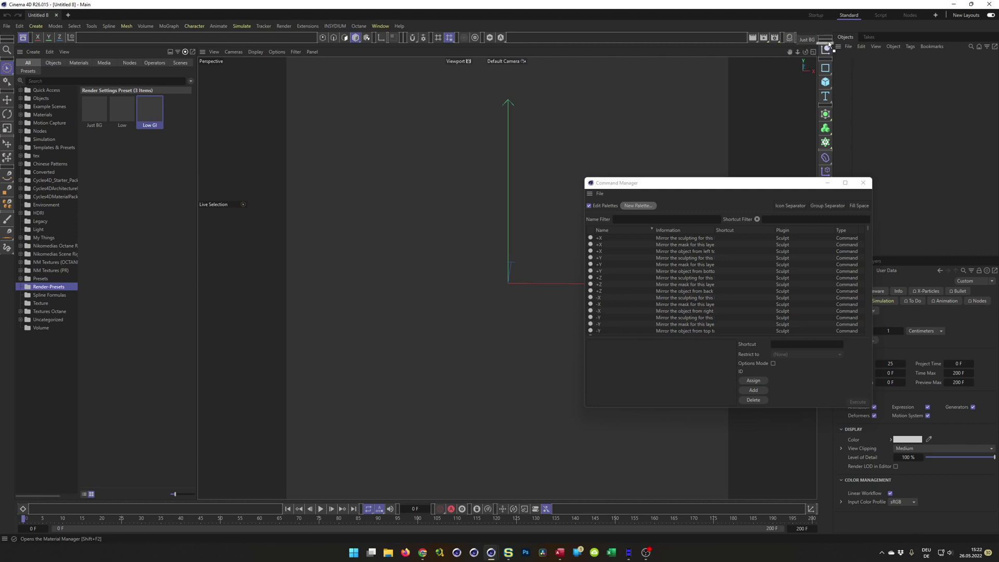
mouse_move(829, 43)
left_mouse_down()
mouse_move(827, 35)
mouse_move(829, 43)
left_mouse_up()
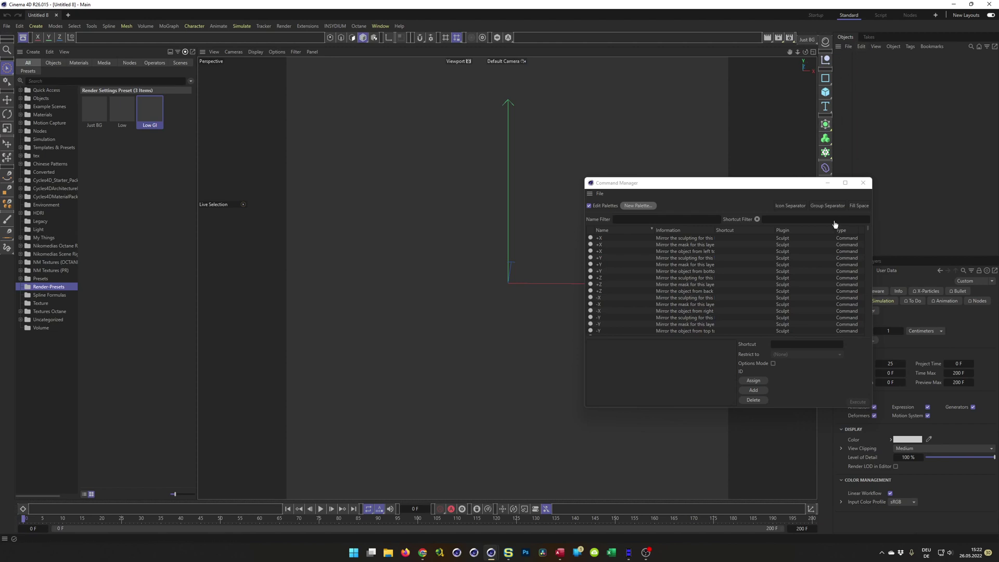
left_click(862, 184)
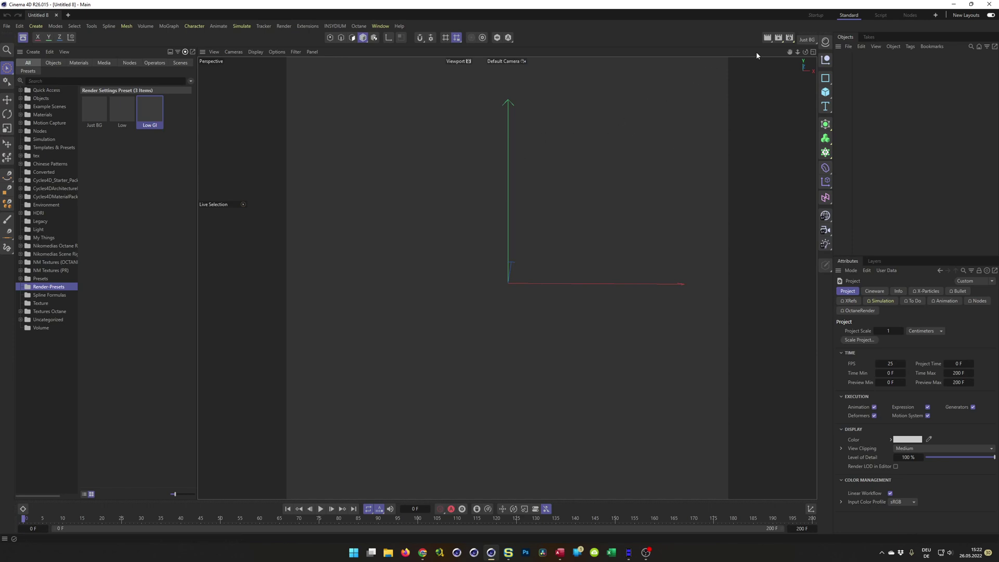
Step: Load the Low preset from the docked palette, make it active, then load Low GI
left_click(789, 37)
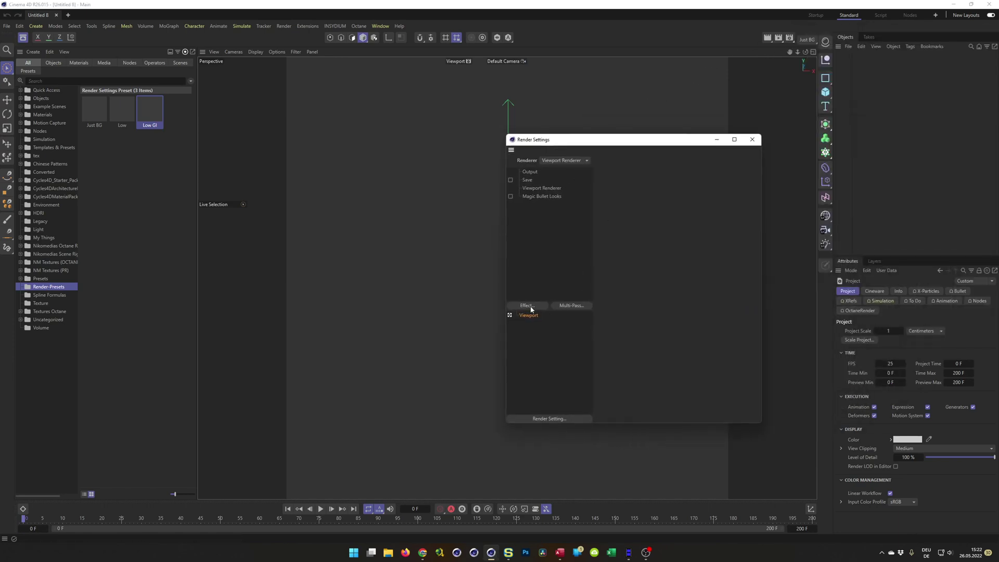
left_click(810, 40)
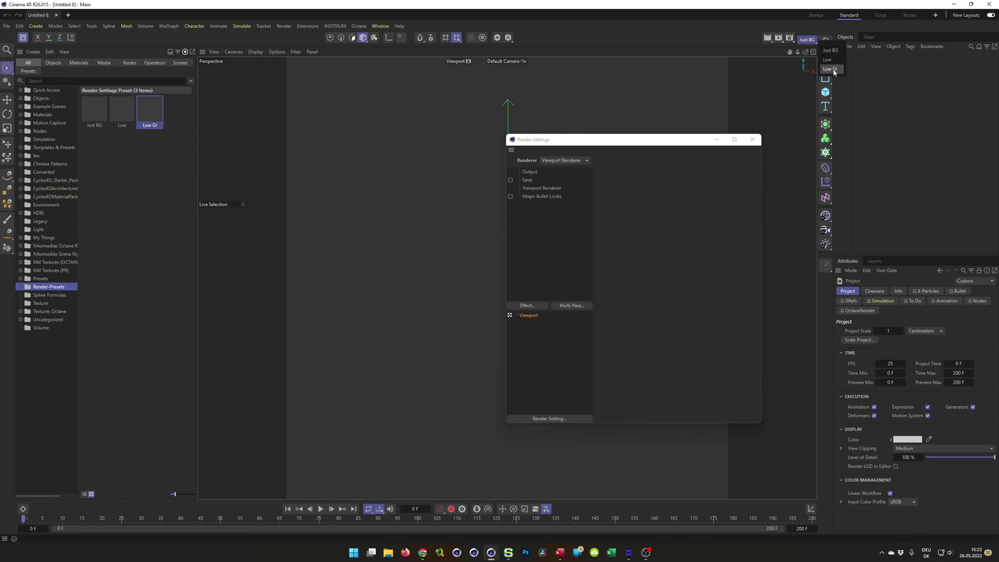
left_click(827, 60)
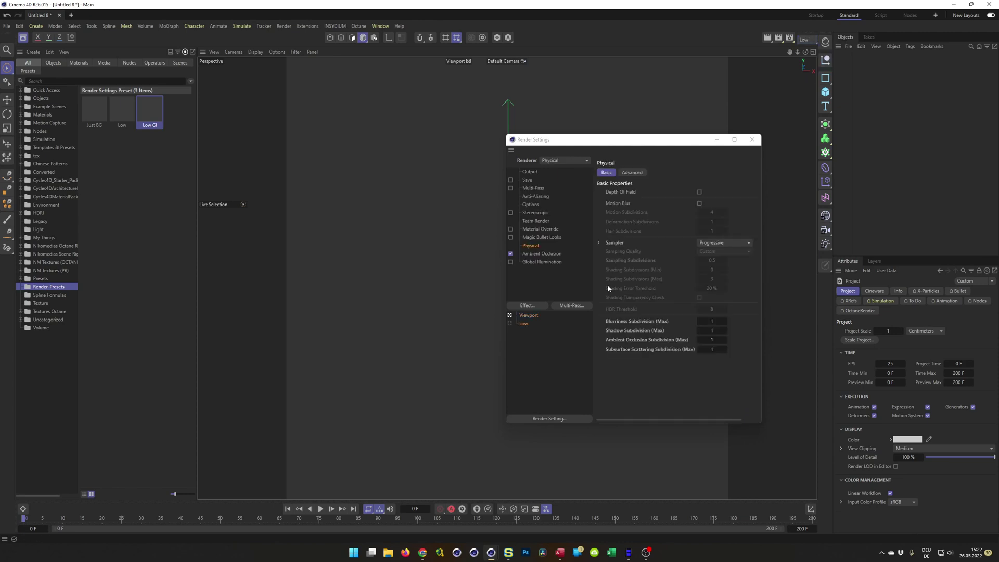
left_click(523, 323)
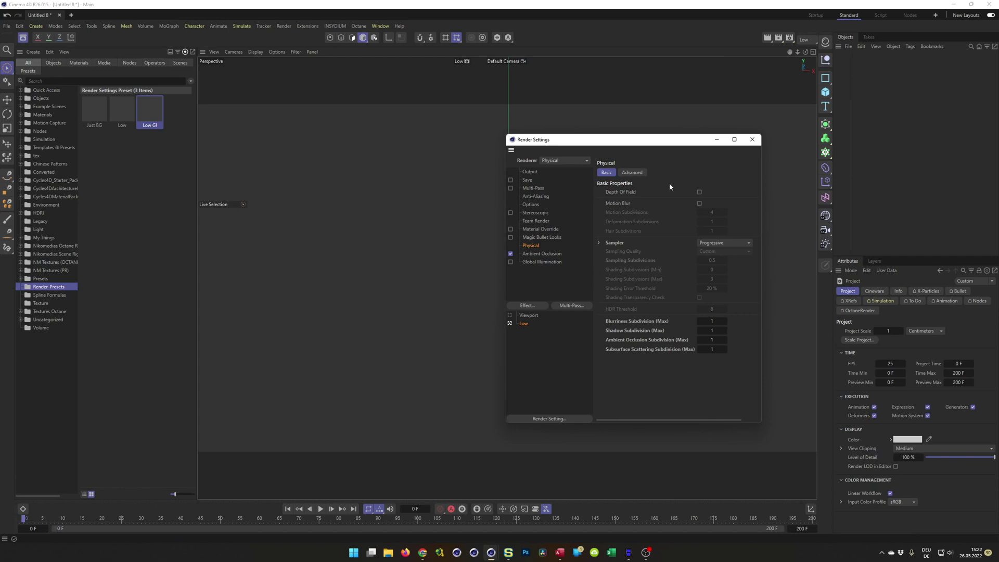
left_click(805, 40)
left_click(829, 70)
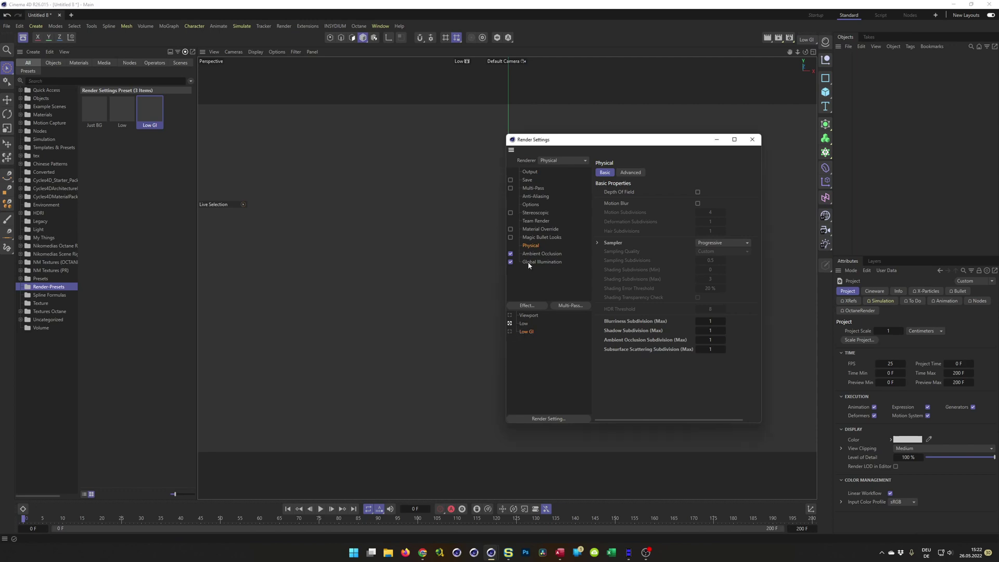
Step: Make Low GI the active render setting and close Render Settings
left_click(510, 331)
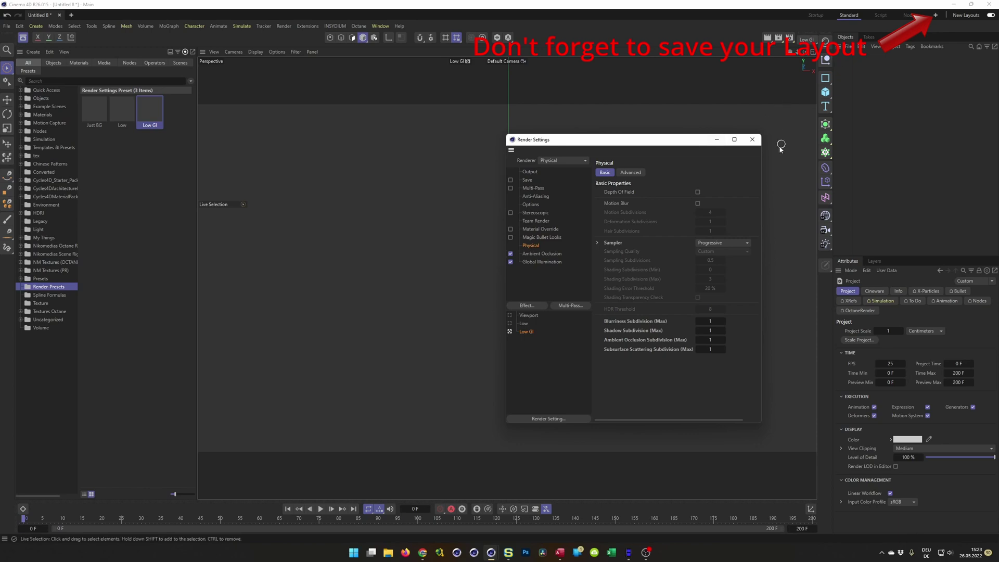
left_click(751, 139)
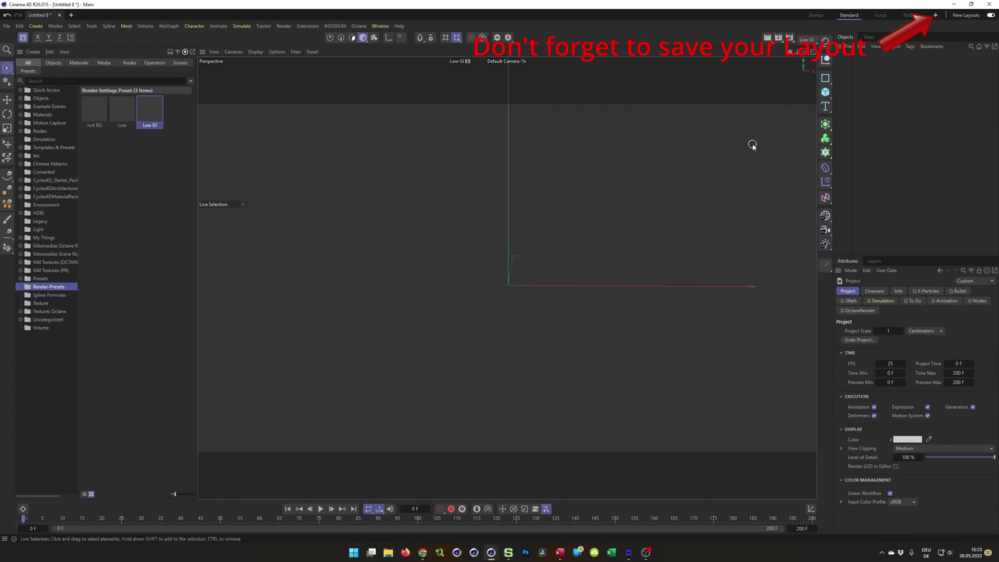